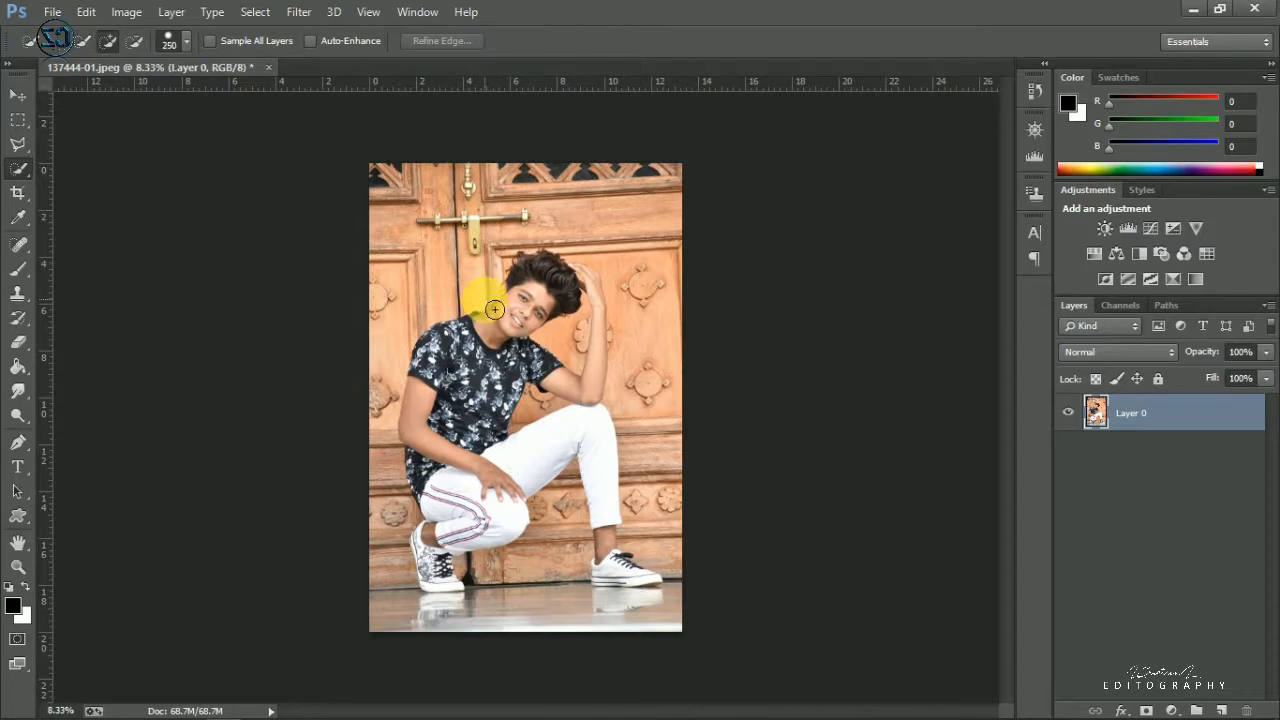
Select the man's head, shoulders and raised arm with the Quick Selection tool at a 300 px brush size
scroll(495, 310, "up", 5)
key("bracketright")
mouse_move(388, 438)
left_mouse_down()
mouse_move(486, 391)
mouse_move(900, 264)
left_mouse_up()
scroll(848, 299, "up", 3)
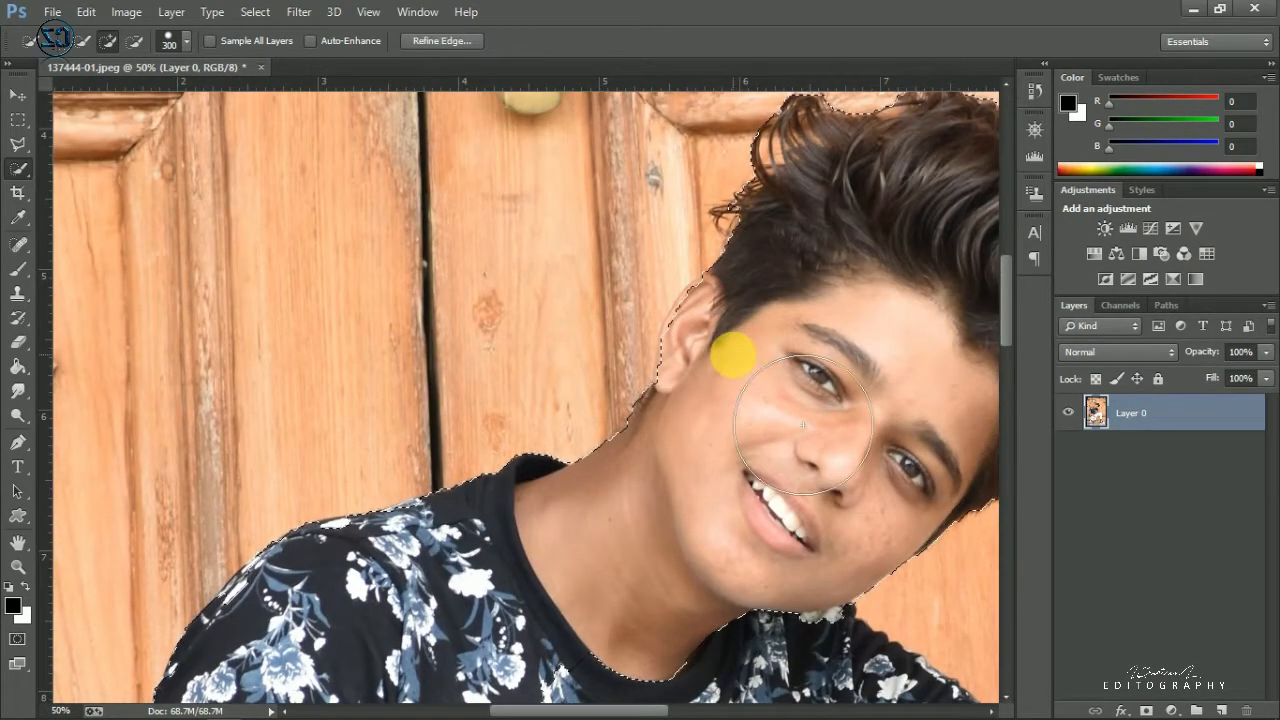
left_click(768, 330)
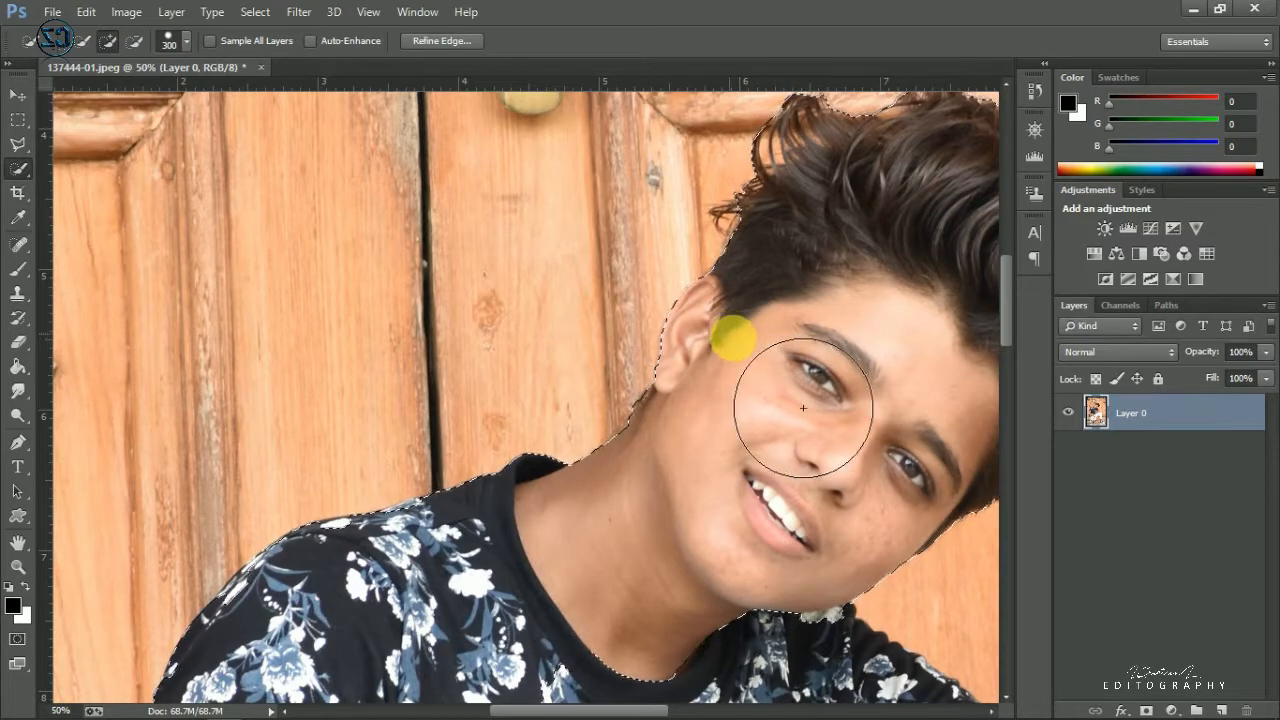
scroll(290, 265, "down", 1)
mouse_move(940, 328)
left_mouse_down()
mouse_move(888, 299)
mouse_move(912, 341)
mouse_move(892, 286)
left_mouse_up()
scroll(880, 303, "down", 3)
mouse_move(730, 418)
left_mouse_down()
mouse_move(788, 491)
mouse_move(871, 538)
mouse_move(884, 532)
mouse_move(852, 484)
left_mouse_up()
scroll(512, 350, "down", 3)
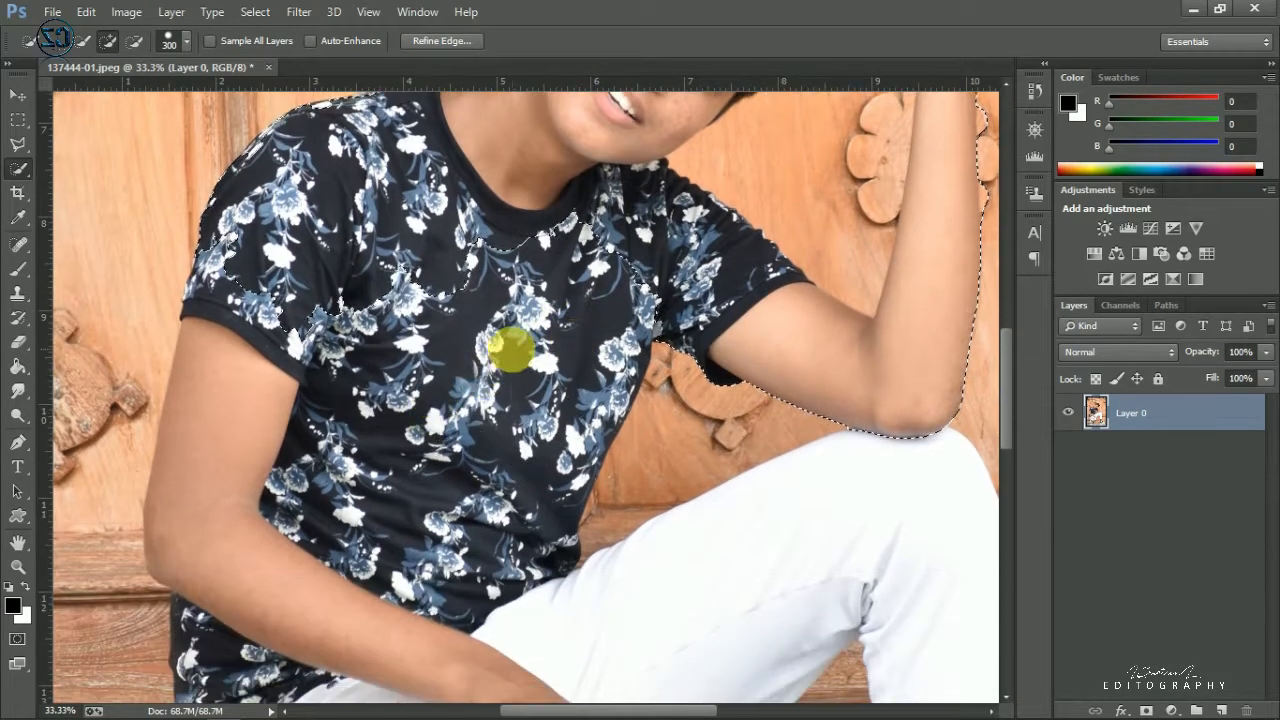
Extend the selection over the floral shirt, the resting arm and the white trousers
left_click_drag(510, 348, 829, 586)
scroll(668, 469, "down", 6)
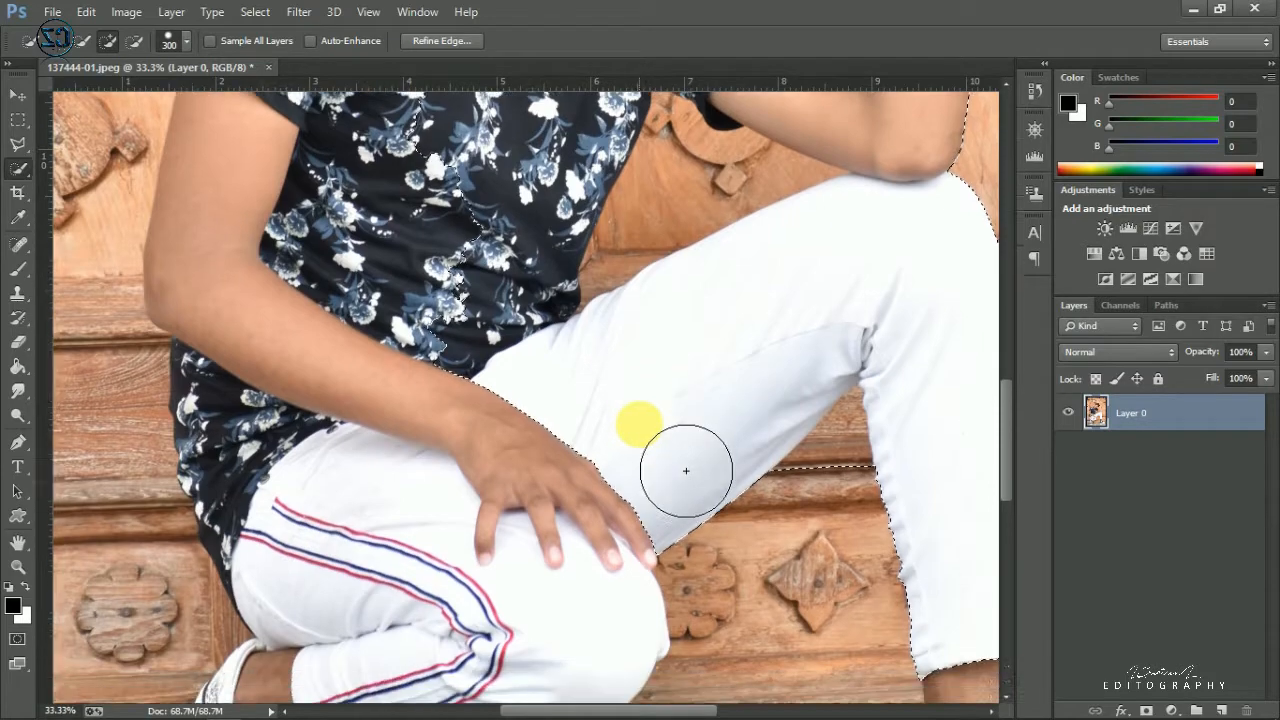
mouse_move(280, 312)
left_mouse_down()
mouse_move(327, 358)
mouse_move(290, 440)
mouse_move(443, 600)
mouse_move(586, 643)
mouse_move(554, 545)
left_mouse_up()
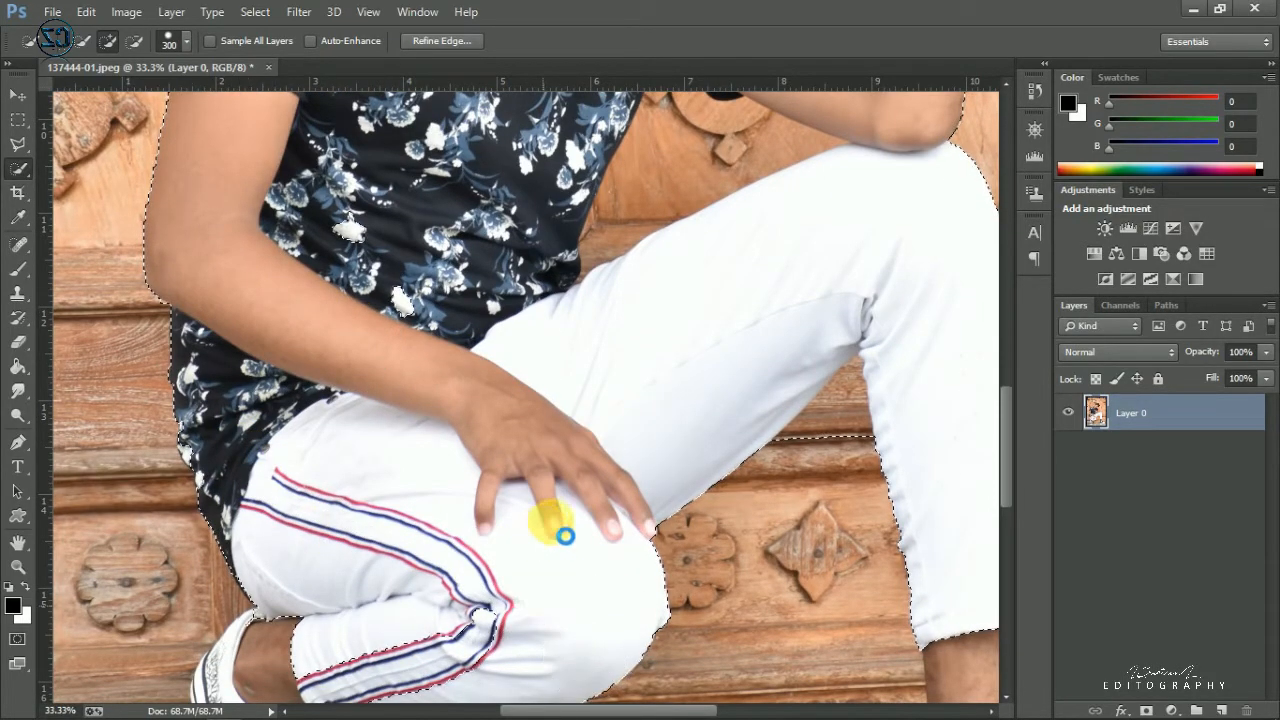
Add both sneakers and the bare ankle to the selection
scroll(590, 568, "down", 5)
mouse_move(328, 524)
left_mouse_down()
mouse_move(412, 458)
mouse_move(351, 510)
mouse_move(354, 564)
mouse_move(316, 566)
mouse_move(305, 500)
left_mouse_up()
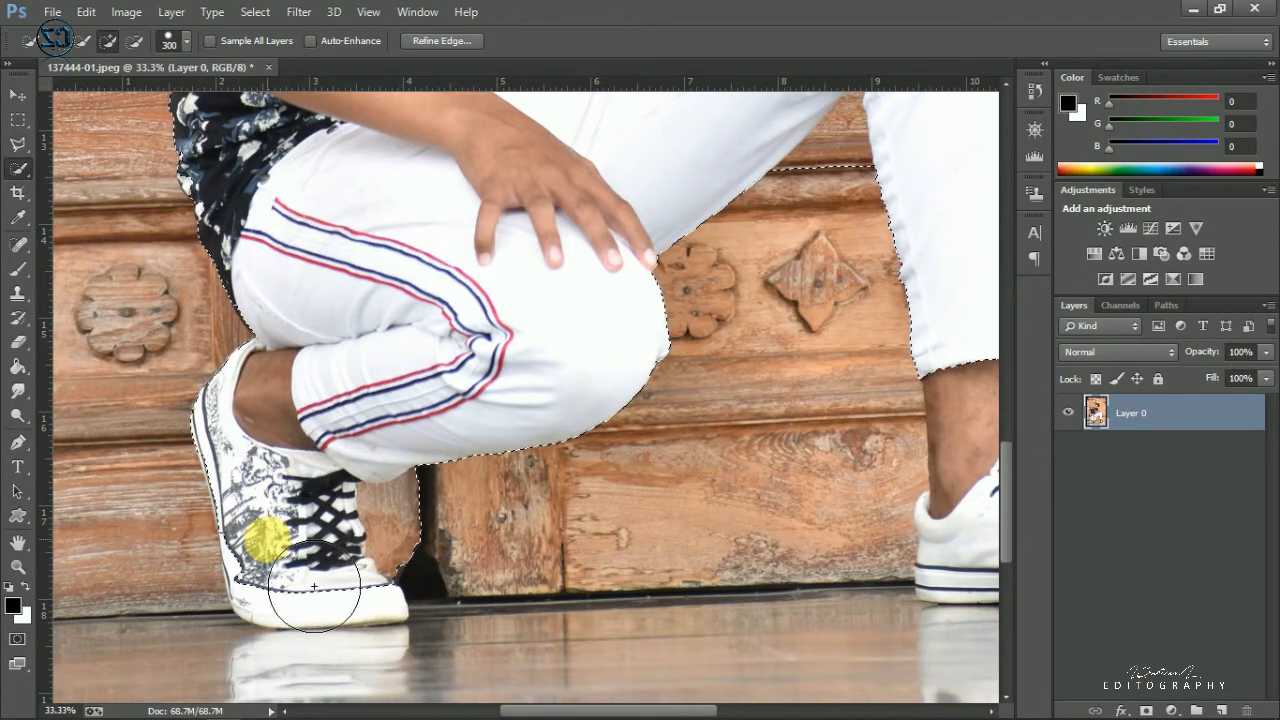
left_click_drag(301, 585, 309, 553)
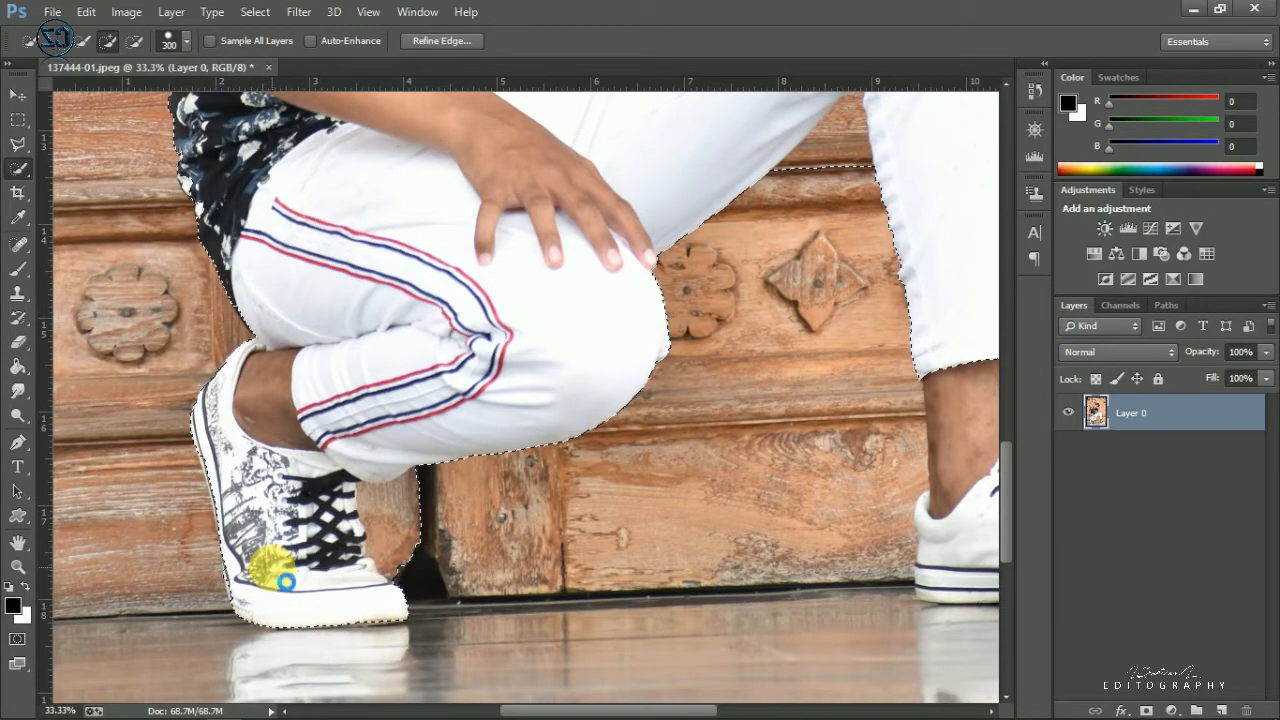
scroll(290, 543, "down", 2)
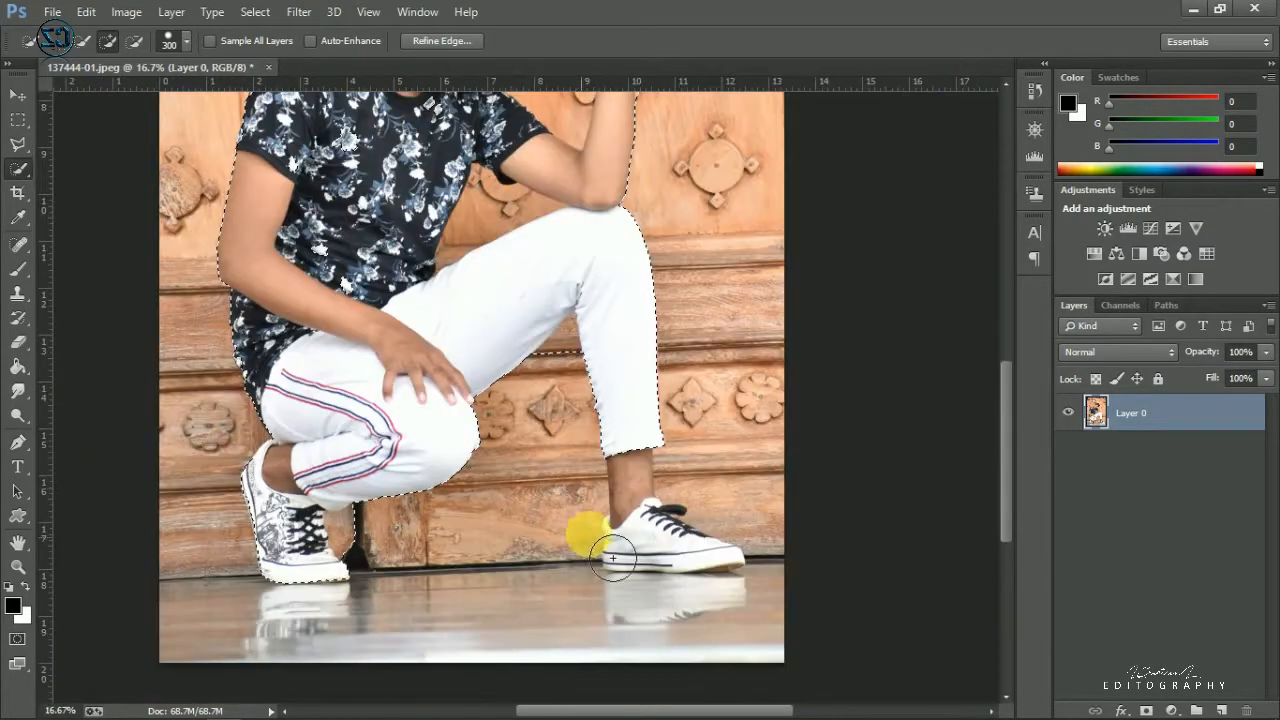
mouse_move(640, 524)
left_mouse_down()
mouse_move(673, 565)
mouse_move(700, 540)
left_mouse_up()
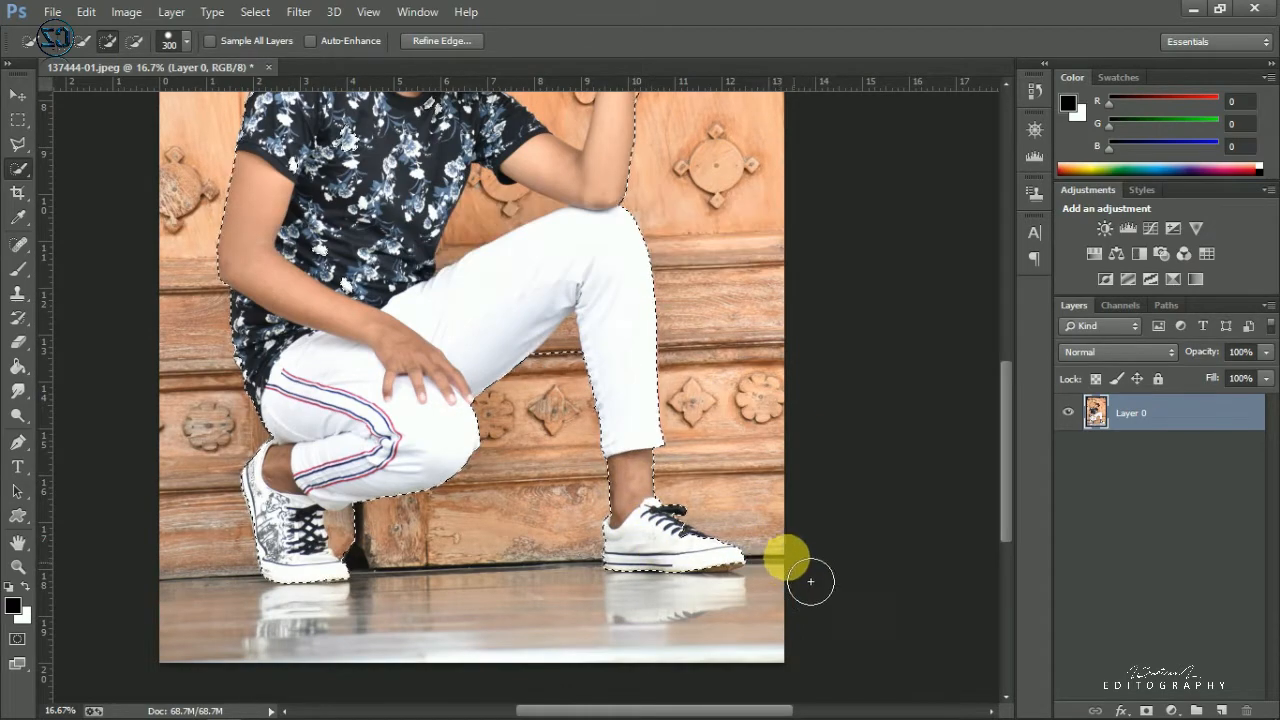
Refine the selection around the front sneaker and its laces with the brush size reduced to 100 px
left_click(774, 594, "ctrl")
left_click(774, 594, "ctrl")
left_click(710, 567, "ctrl")
key("bracketleft")
key("bracketleft")
key("bracketleft")
key("bracketleft")
key("bracketleft")
key("bracketleft")
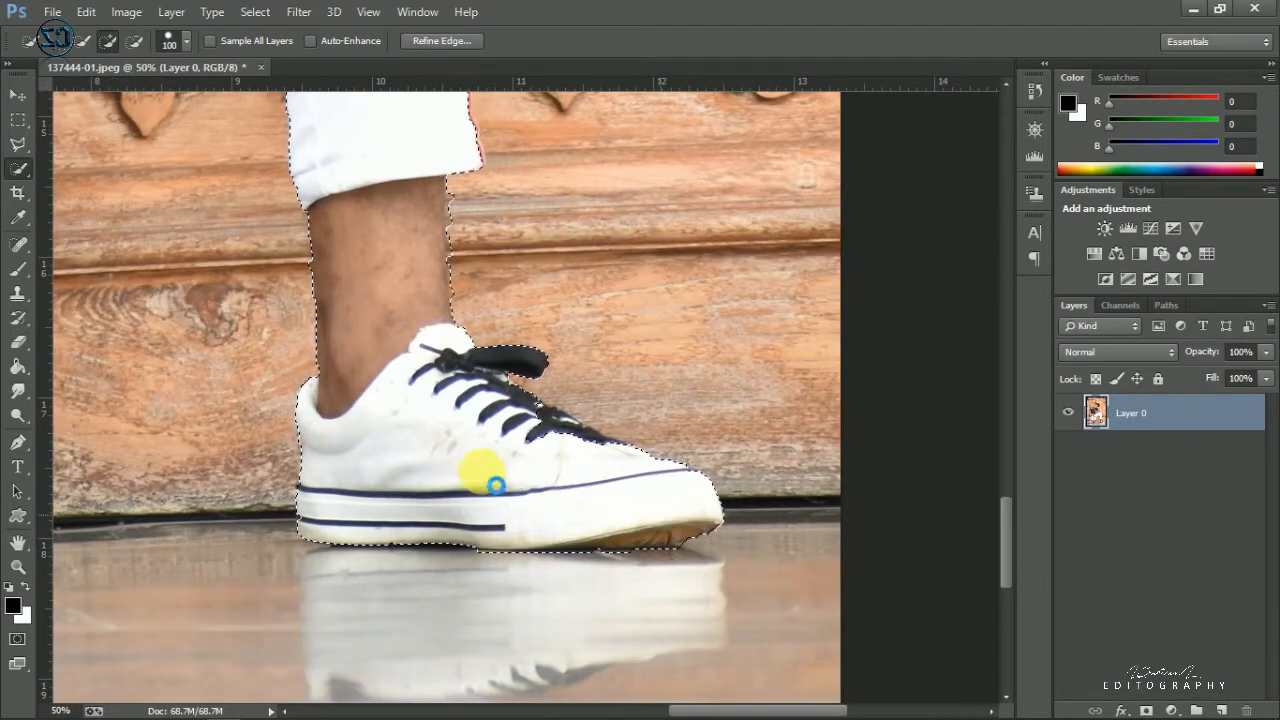
Copy the selected man to a new layer and hide Layer 0
scroll(496, 485, "down", 5)
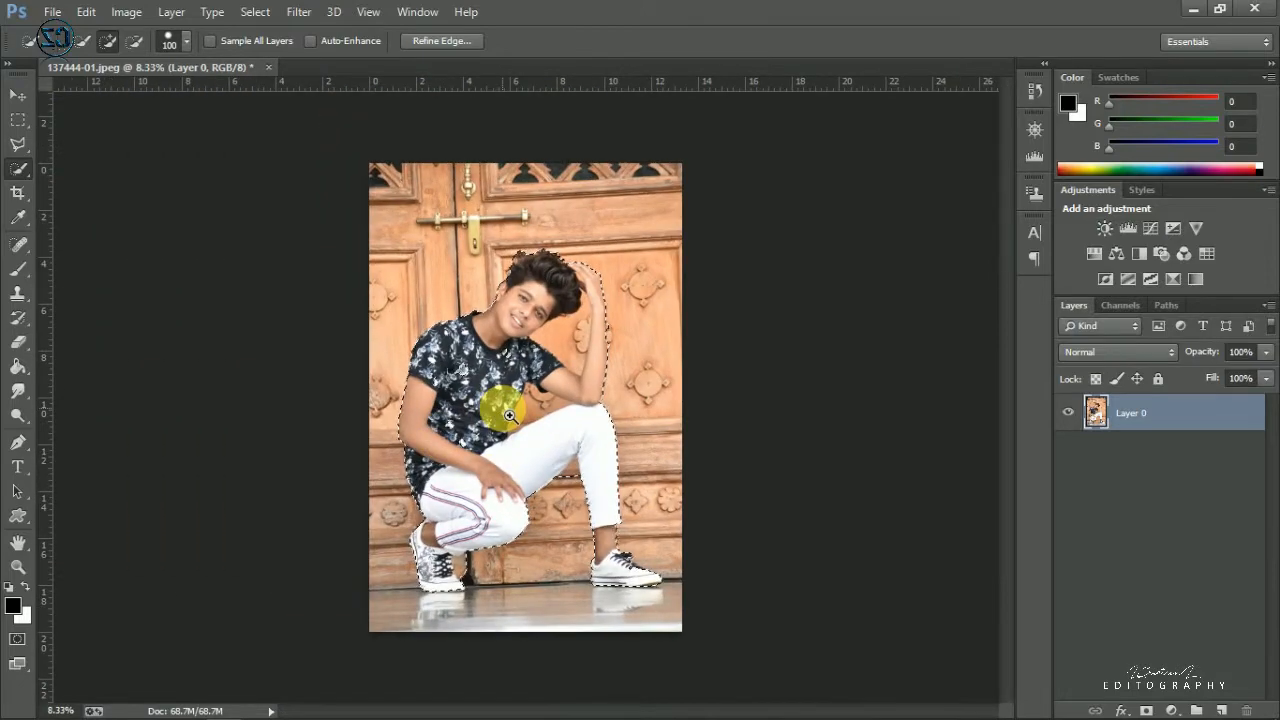
scroll(610, 304, "up", 2)
key("ctrl+j")
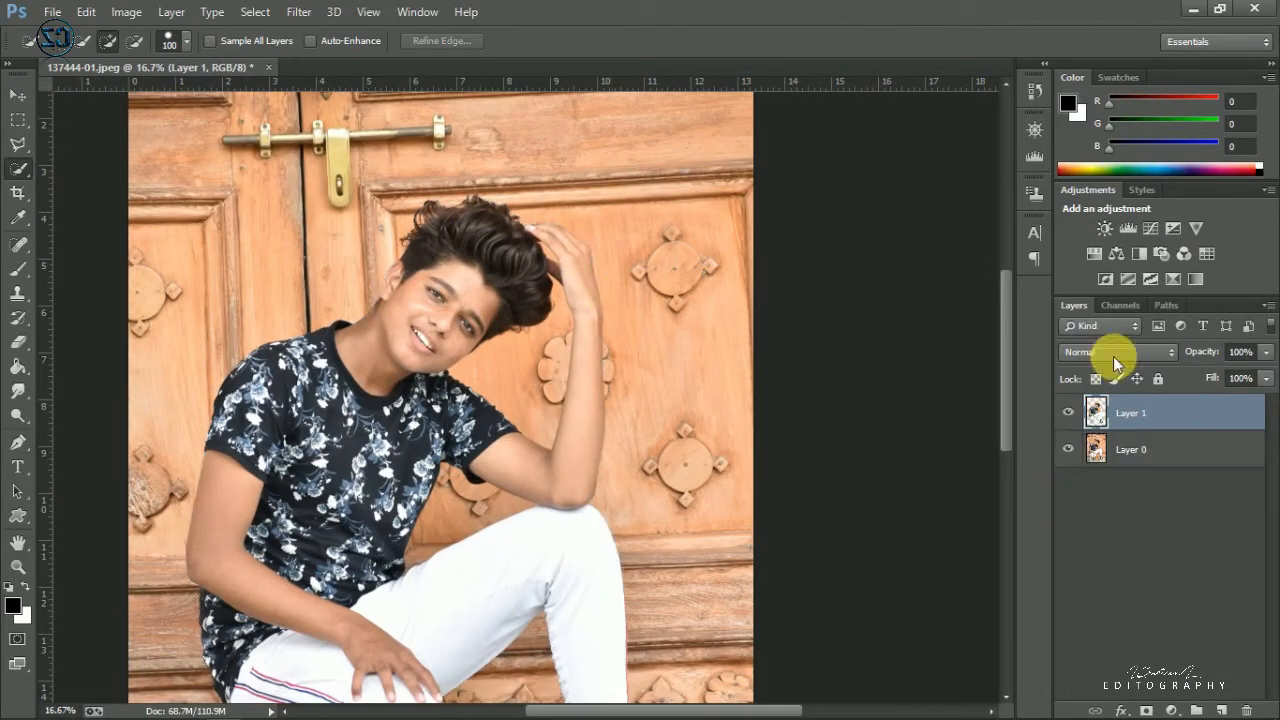
left_click(1068, 449)
Trace the outer edge of the raised forearm beside the leftover door carvings with a Pen tool path
scroll(457, 386, "down", 3)
scroll(457, 386, "up", 3)
scroll(563, 206, "up", 1)
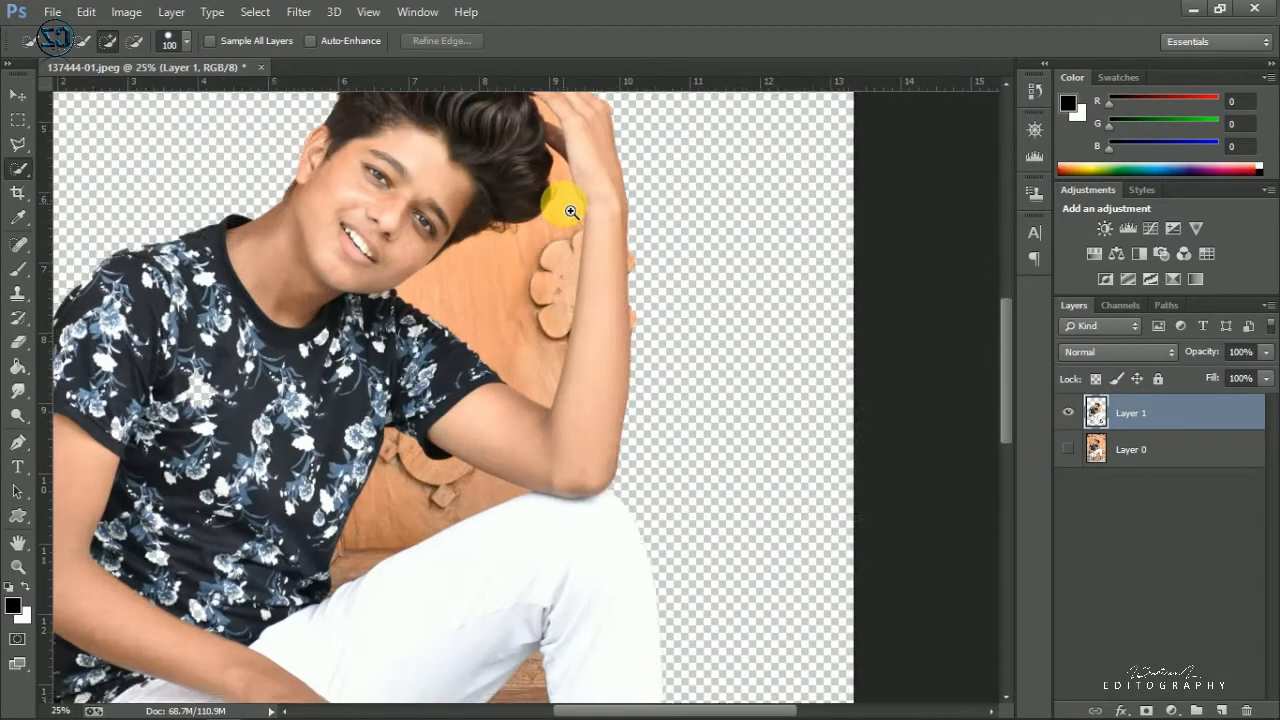
scroll(701, 325, "up", 3)
scroll(701, 325, "up", 2)
left_click(18, 441)
scroll(571, 380, "up", 2)
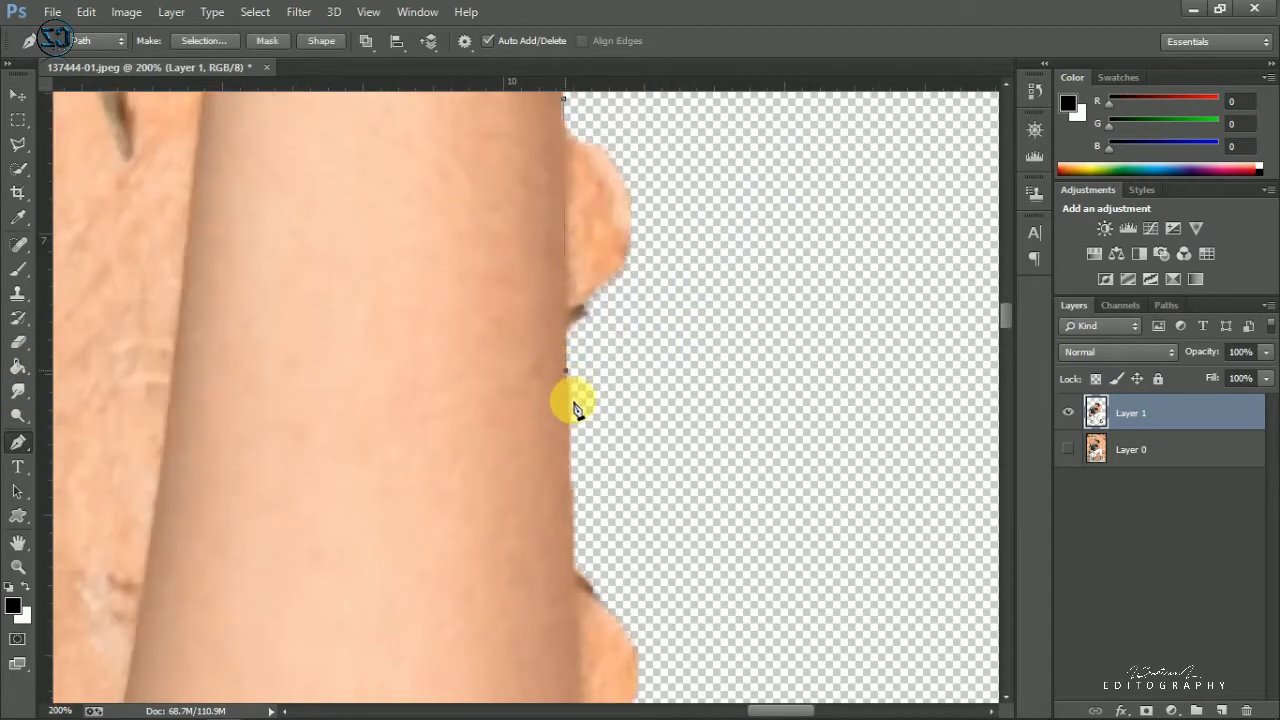
left_click(575, 386)
scroll(582, 577, "down", 2)
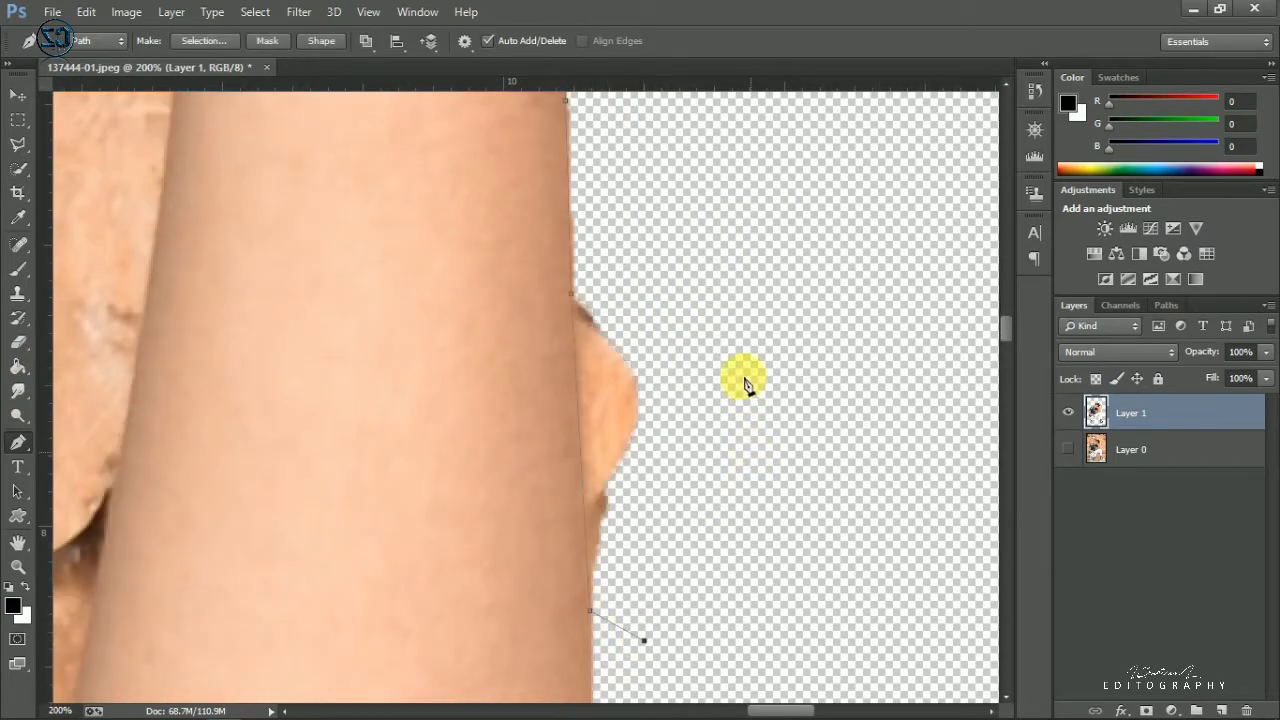
Close the forearm path around the door remnants, convert it to a selection and delete the enclosed pixels
scroll(744, 386, "down", 2)
right_click(662, 330)
left_click(686, 310)
key("Return")
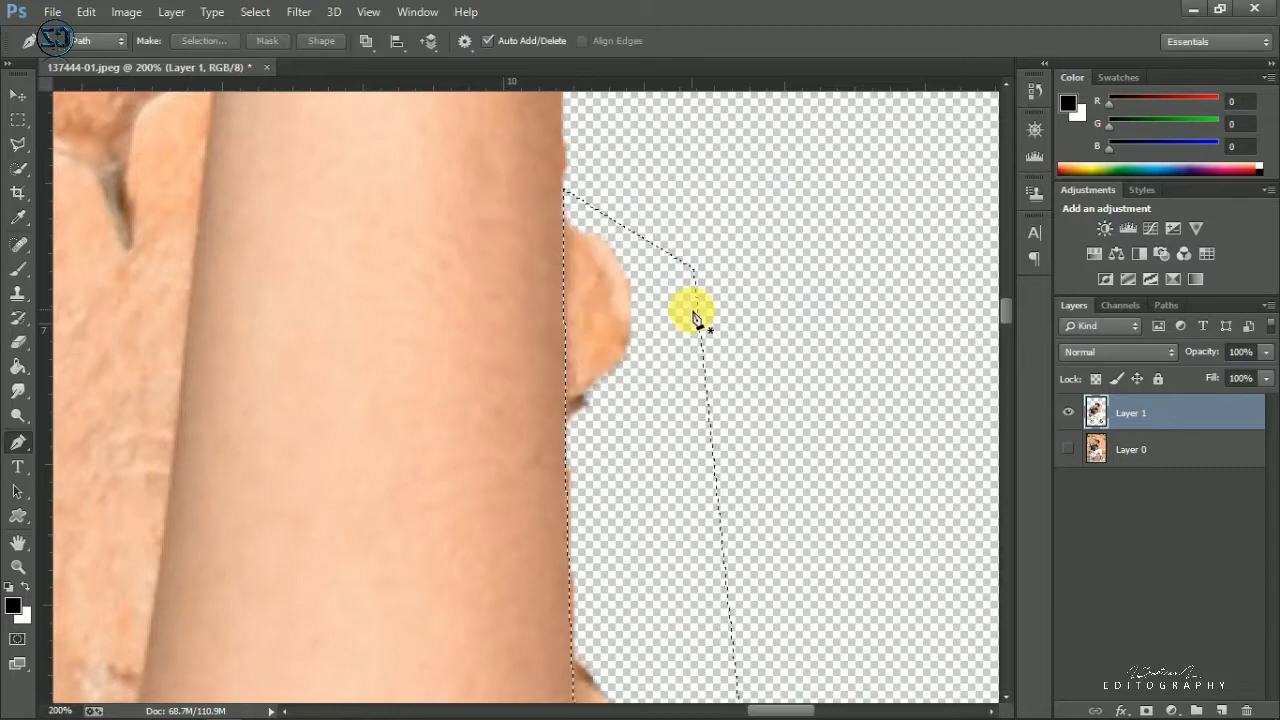
key("Delete")
Trace the underside of the thigh along the door remnant between the legs with a Pen tool path
scroll(697, 319, "down", 2)
scroll(668, 485, "down", 4)
scroll(660, 480, "down", 2)
scroll(660, 480, "down", 1)
scroll(536, 475, "up", 2)
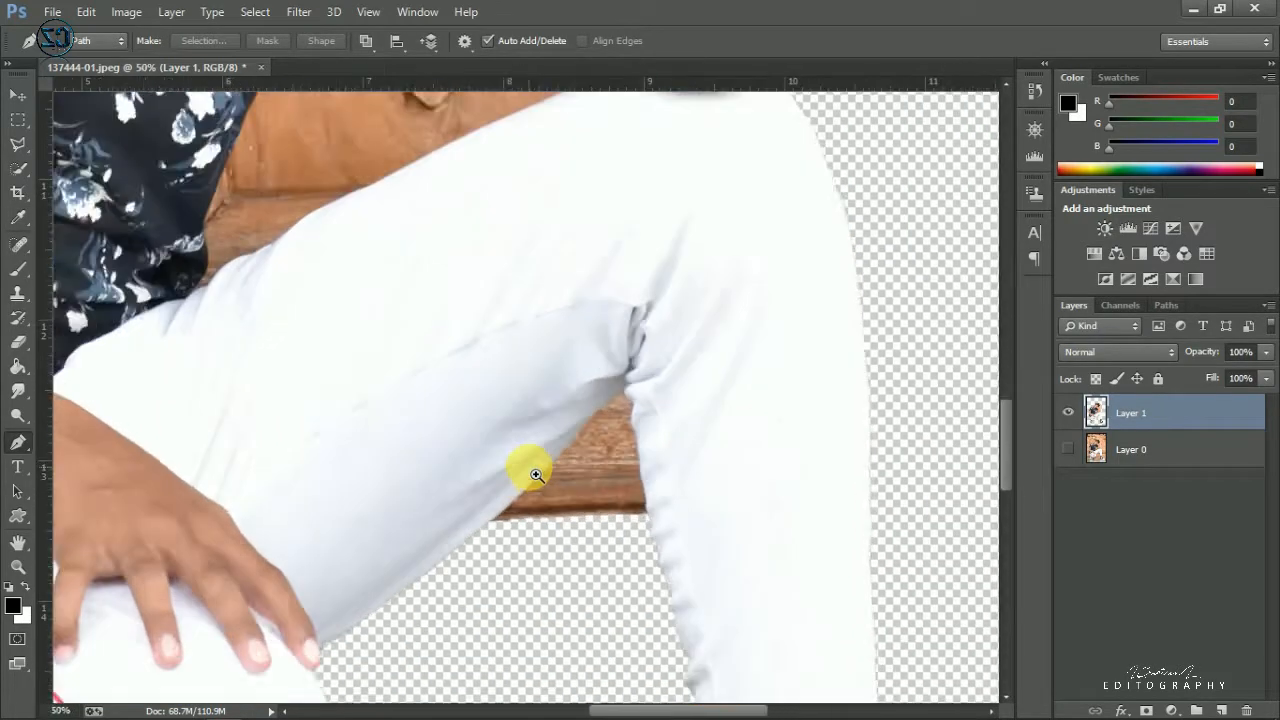
scroll(536, 474, "up", 5)
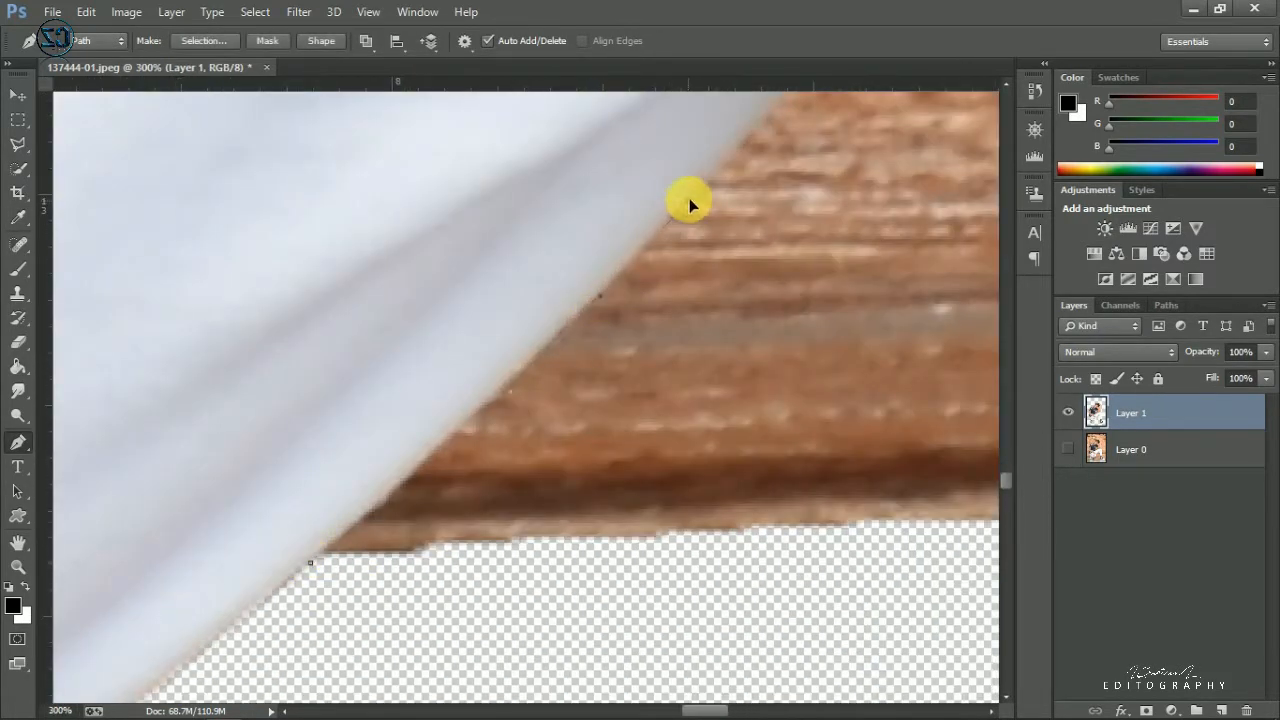
scroll(689, 205, "up", 3)
left_click_drag(688, 349, 846, 168)
scroll(590, 425, "down", 2)
scroll(640, 350, "up", 4)
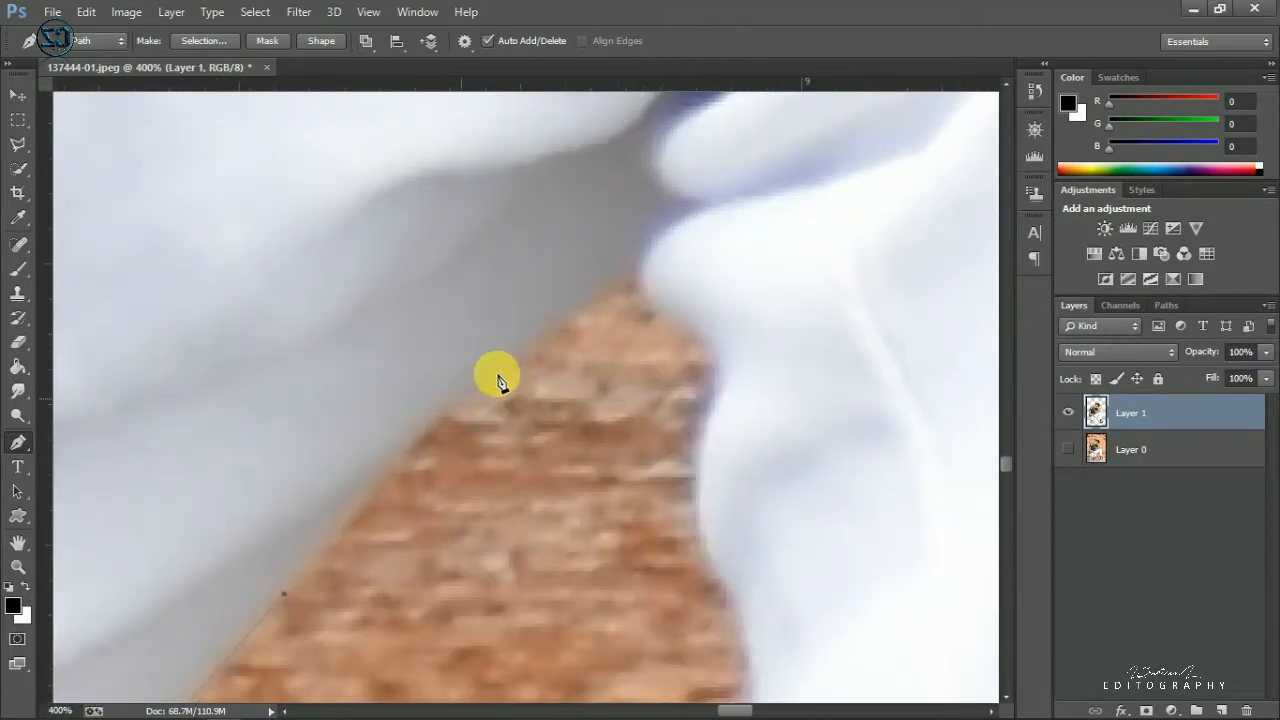
Continue the path around the knee fold and down the inner edge of the lower trouser leg
scroll(700, 410, "down", 4)
left_click_drag(712, 354, 694, 468)
scroll(716, 478, "down", 5)
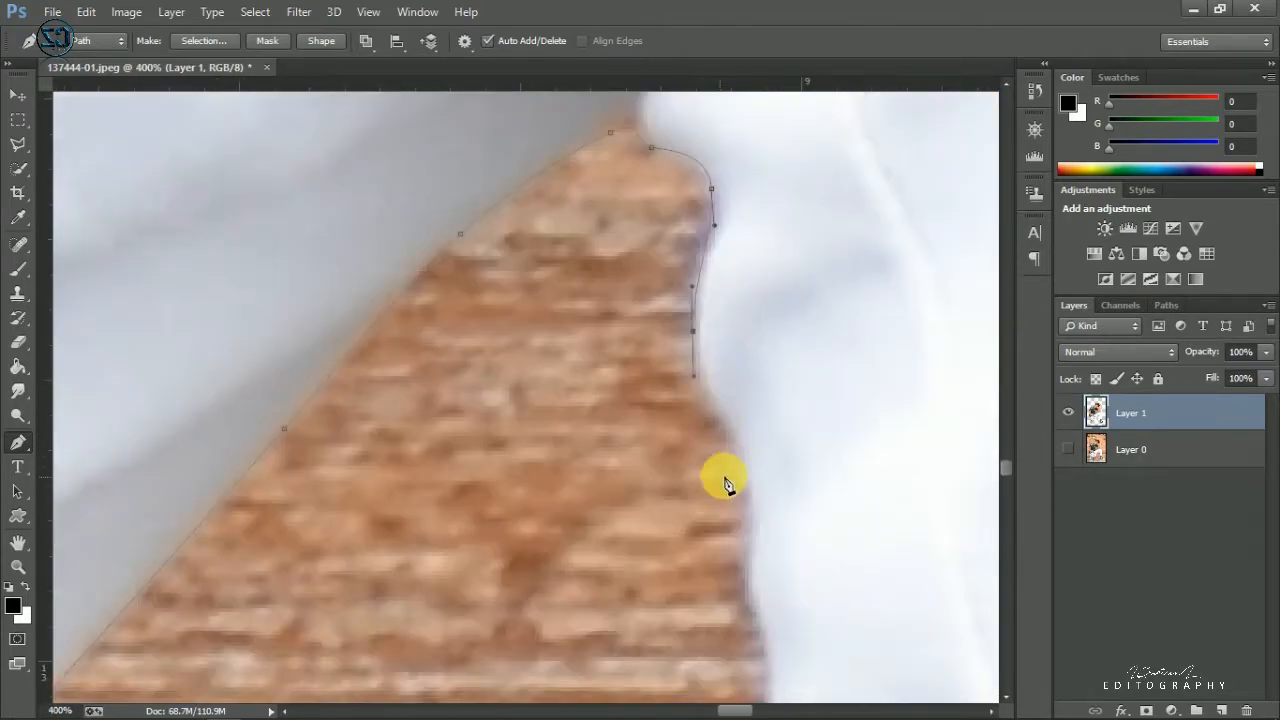
scroll(752, 518, "down", 4)
left_click_drag(757, 508, 766, 570)
scroll(768, 550, "down", 3)
scroll(775, 545, "down", 6)
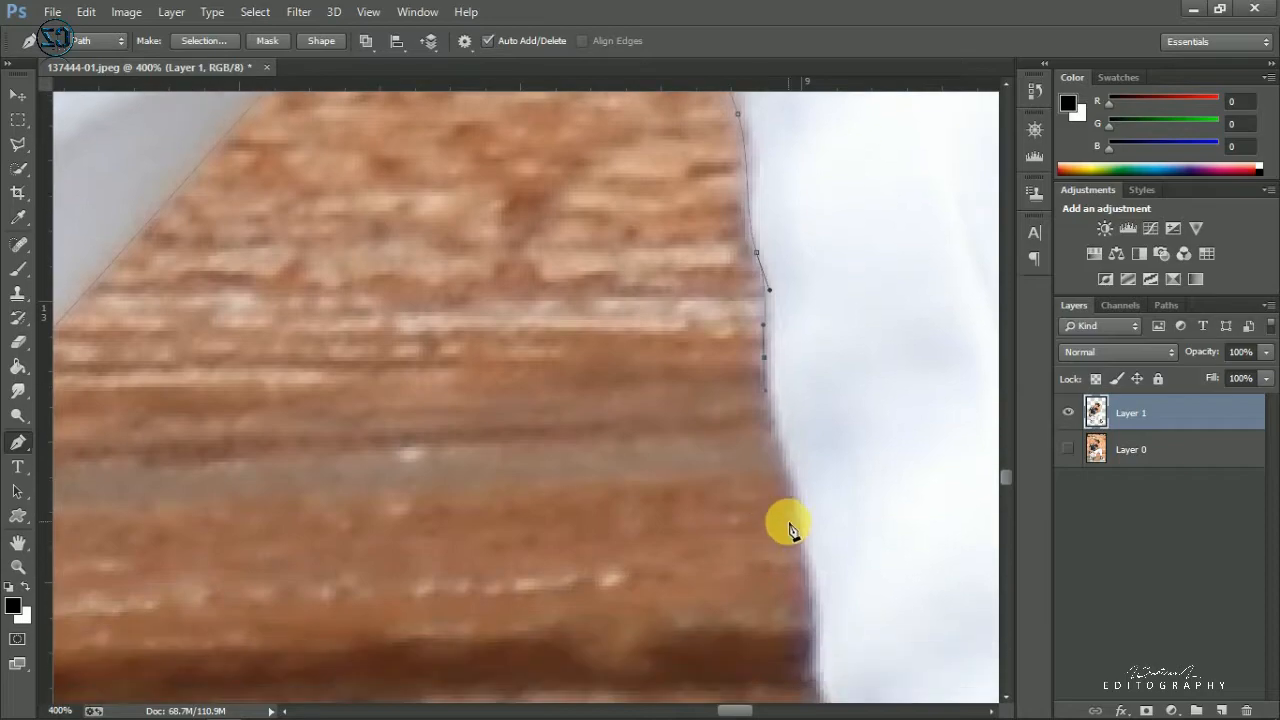
scroll(830, 570, "down", 3)
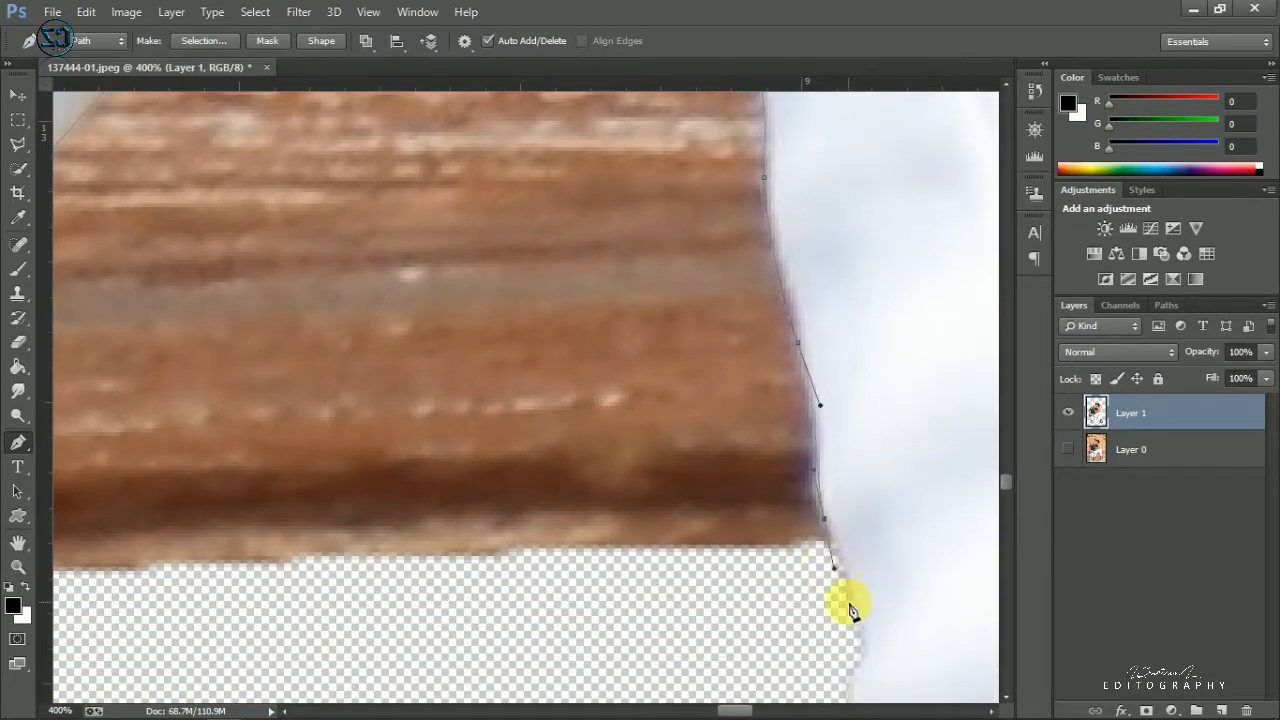
scroll(809, 487, "down", 2)
Close the path below the gap behind the knee, convert it to a selection and delete the door remnant
left_click(794, 544)
left_click(363, 580)
right_click(363, 580)
left_click(414, 214)
key("Return")
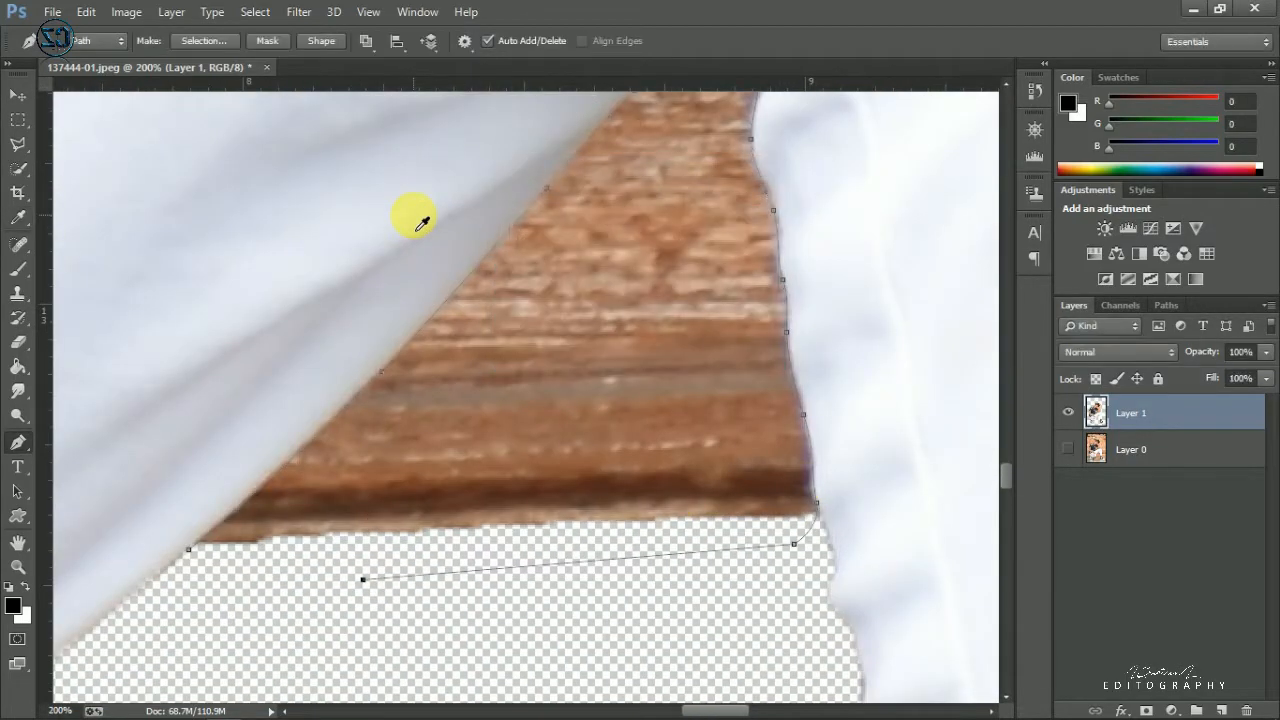
key("Delete")
Try to convert the path at the front leg's ankle into a selection
scroll(650, 385, "down", 4)
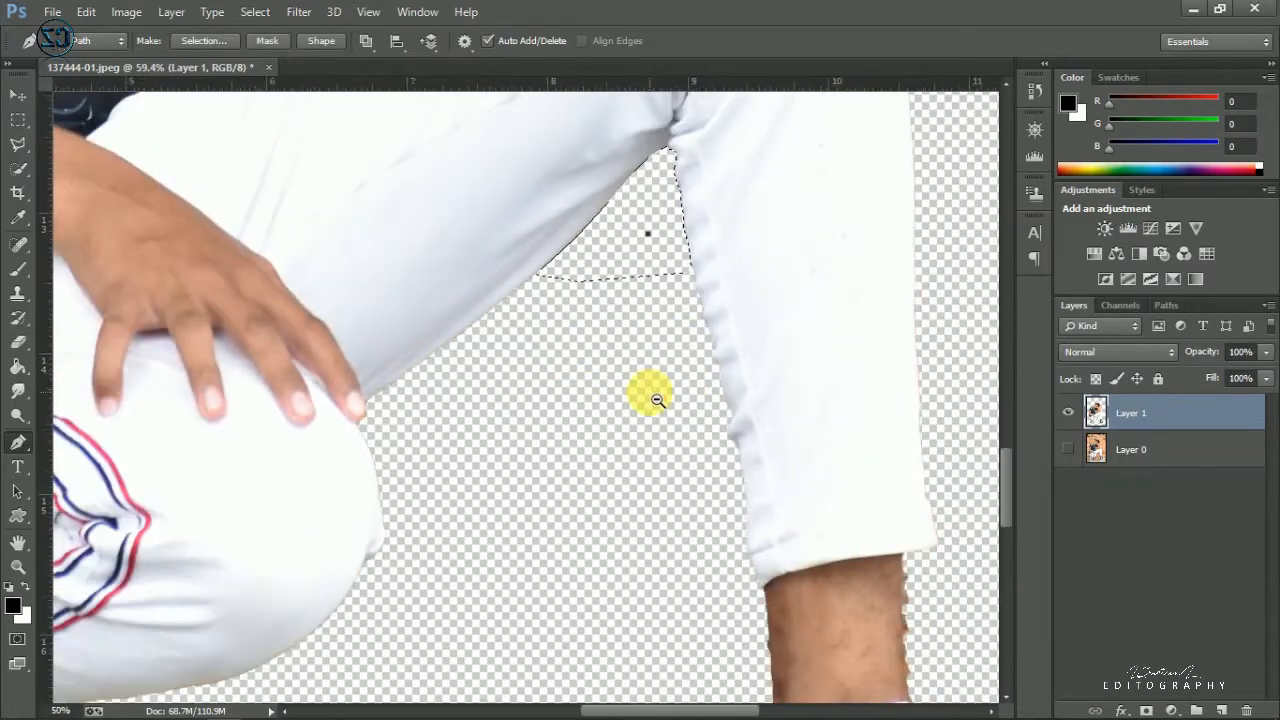
left_click(657, 400, "alt")
left_click(657, 400, "alt")
left_click(785, 430, "ctrl")
left_click(780, 426, "ctrl")
left_click(772, 410, "ctrl")
left_click(768, 382, "ctrl")
left_click(791, 528, "ctrl")
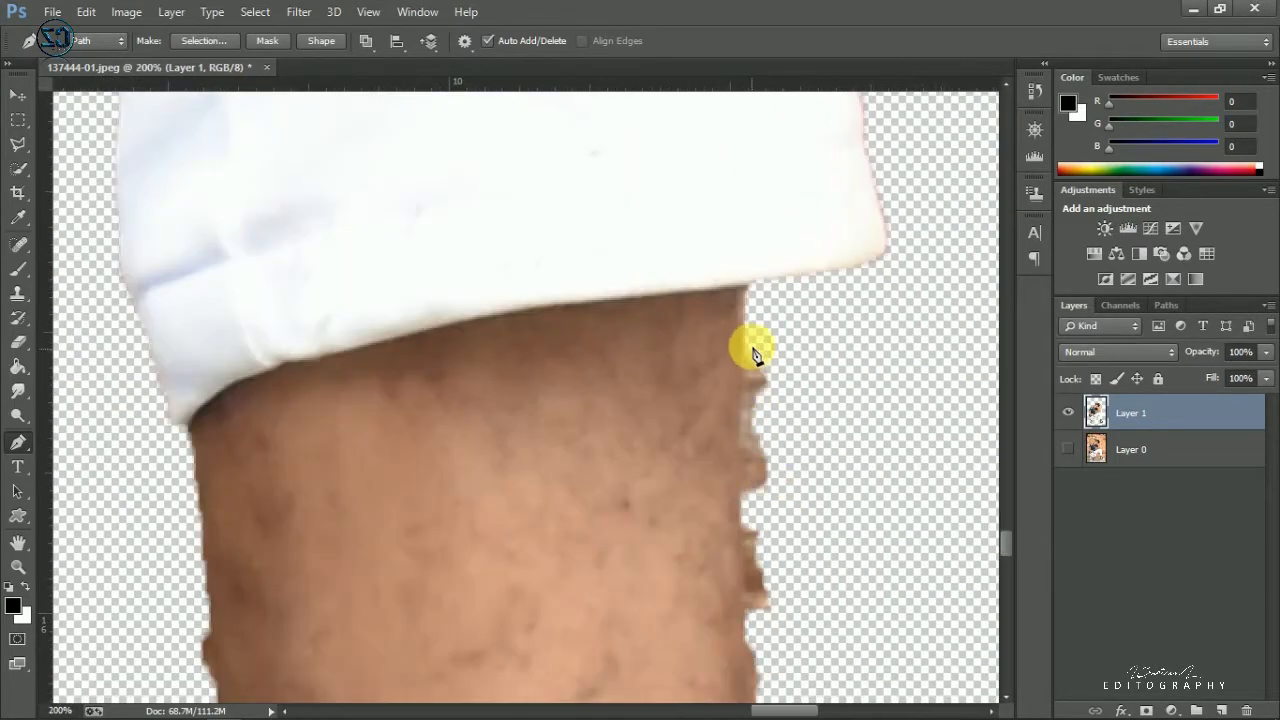
right_click(648, 456)
left_click(717, 90)
key("Return")
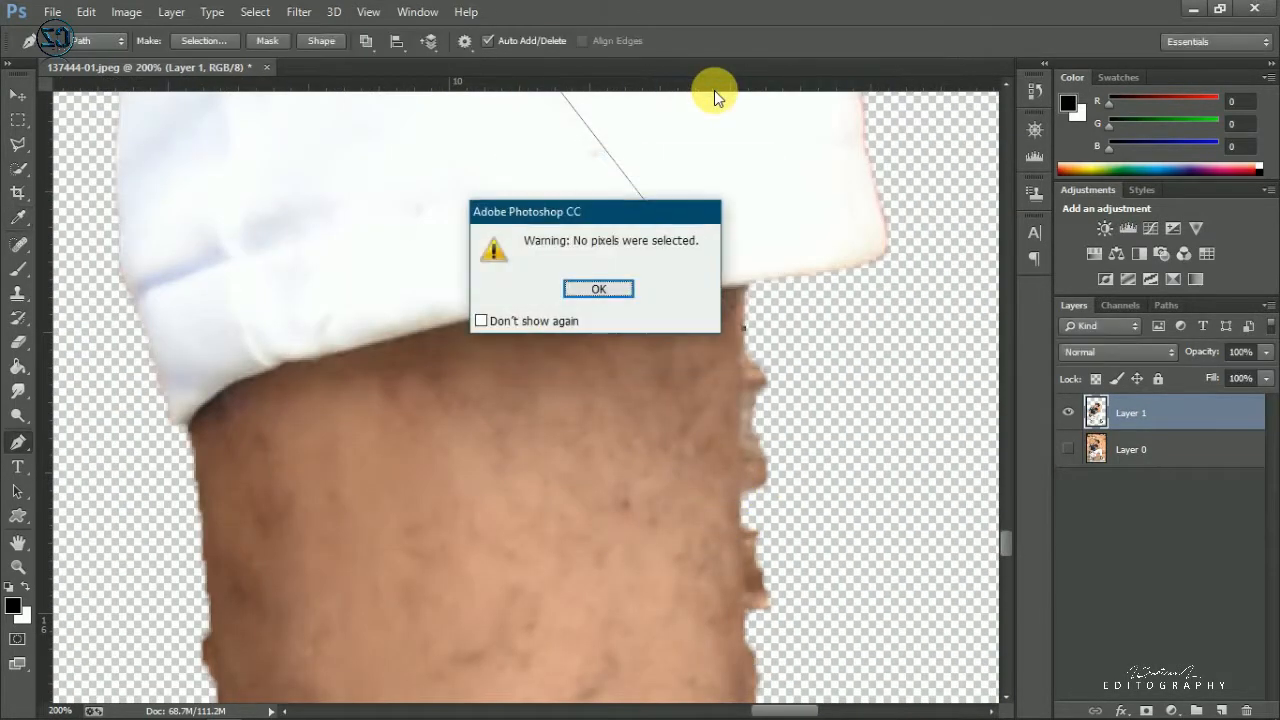
key("Return")
Outline the jagged fringe along the front ankle with the Pen tool, convert the path to a selection and delete the fringe
left_click_drag(743, 610, 745, 690)
scroll(763, 583, "down", 3)
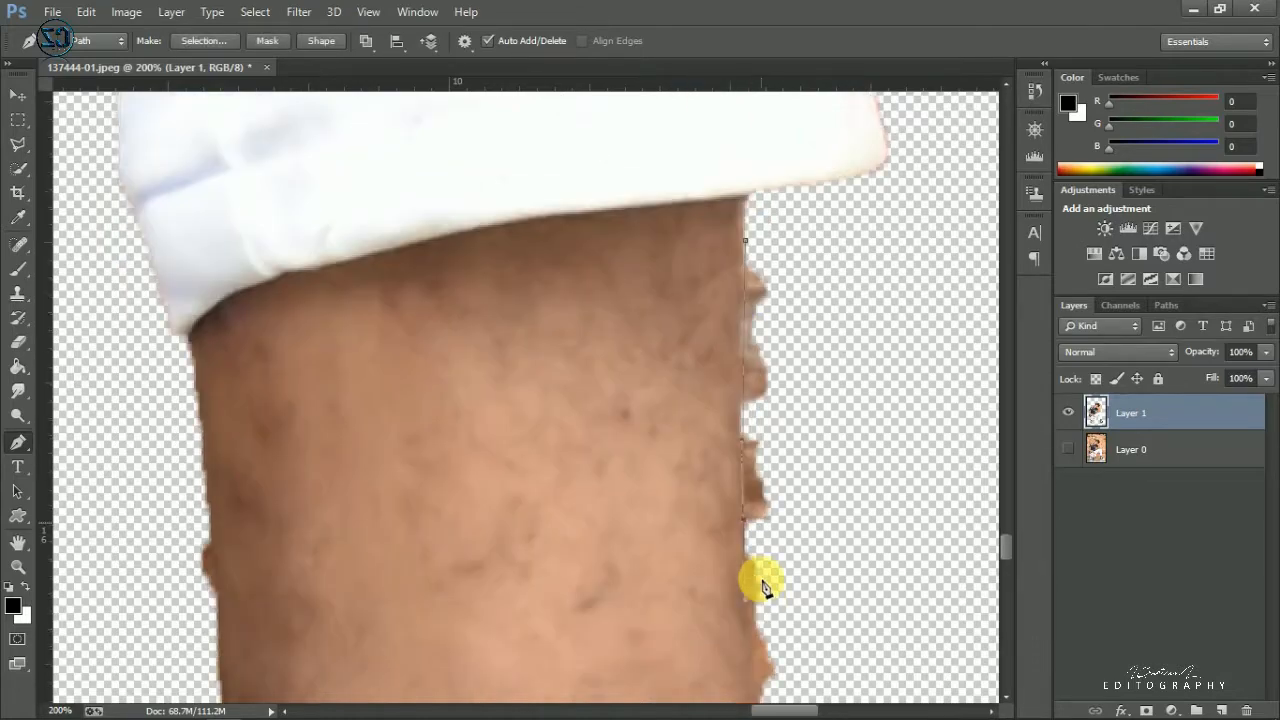
scroll(785, 405, "up", 2)
left_click(808, 309)
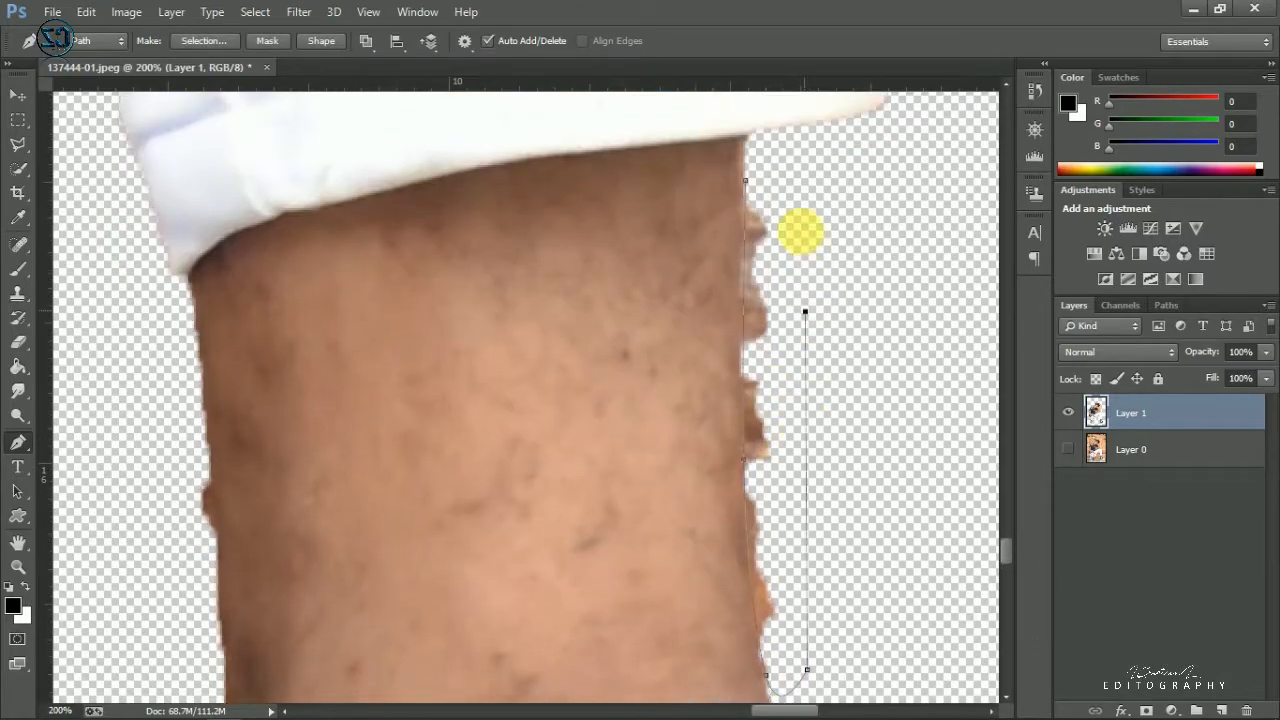
right_click(785, 200)
left_click(810, 288)
key("Return")
Trace the underside of the bent leg's trousers above the rear sneaker with a Pen tool path
scroll(803, 298, "down", 5)
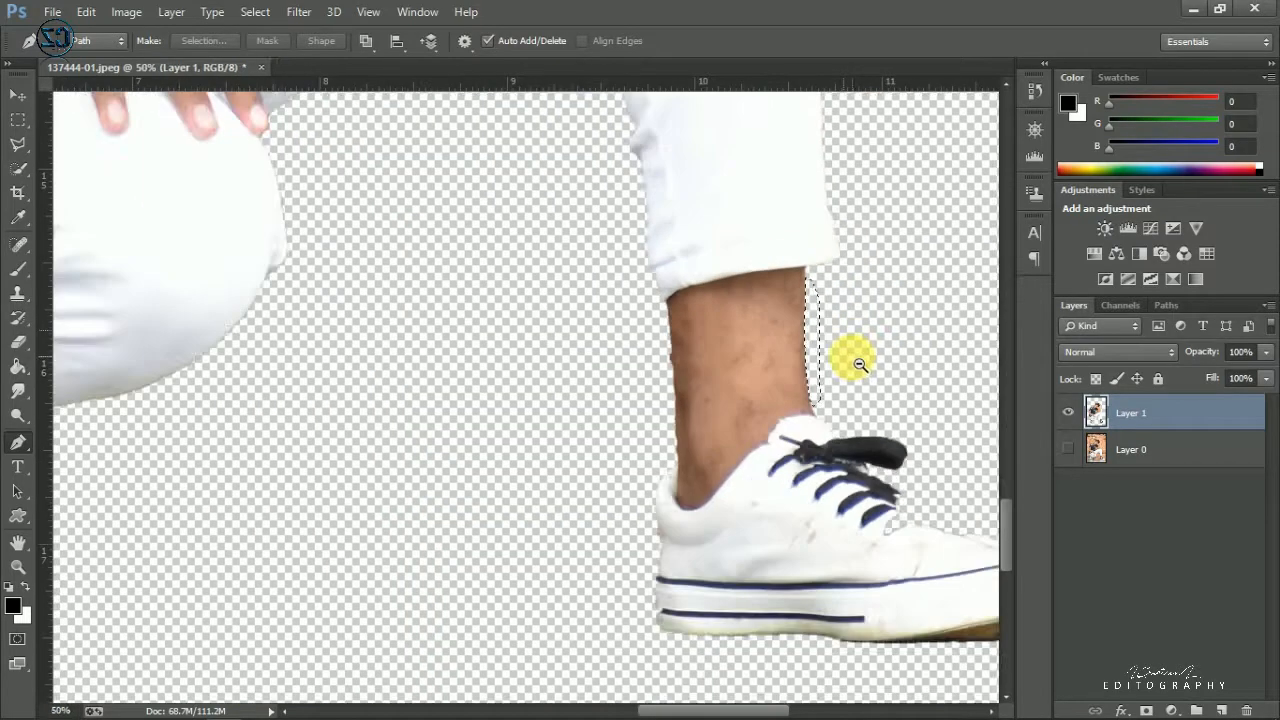
scroll(366, 430, "up", 6)
left_click(462, 301)
left_click_drag(336, 364, 282, 403)
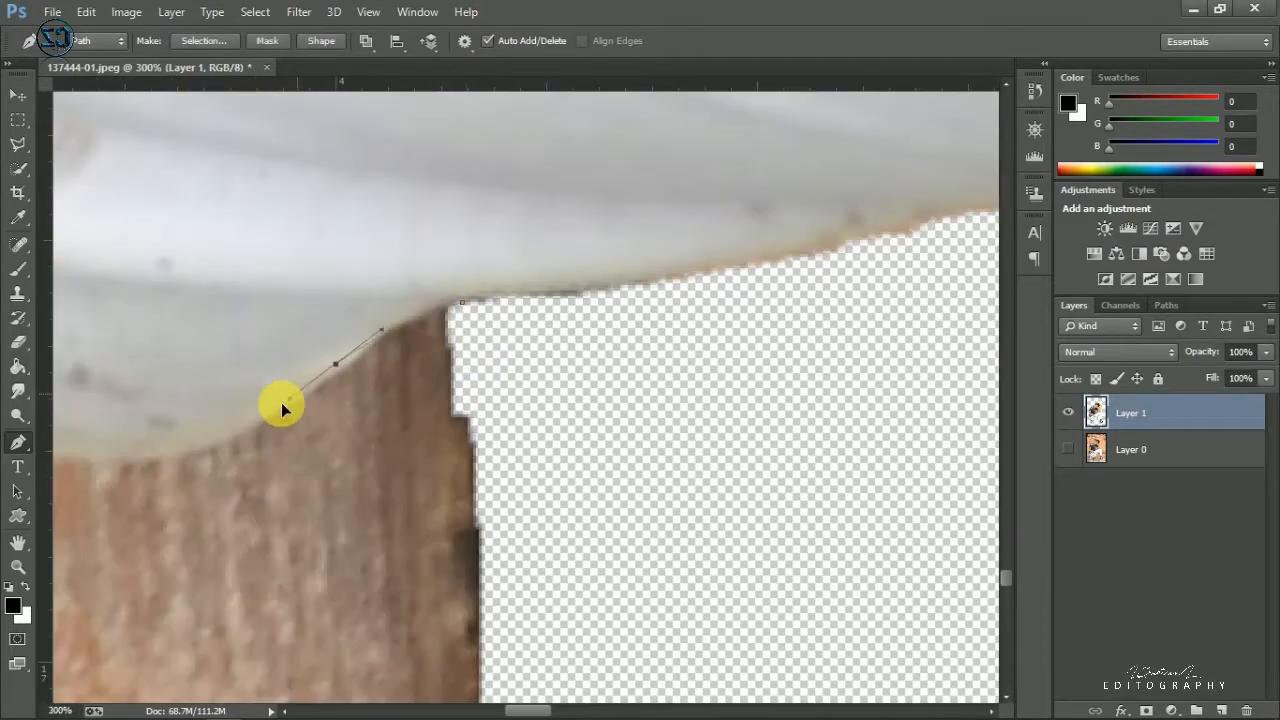
left_click_drag(190, 445, 133, 461)
scroll(395, 436, "down", 3)
scroll(309, 451, "up", 3)
left_click_drag(366, 428, 266, 446)
scroll(261, 420, "down", 3)
Continue the path down the edge of the rear sneaker's laces and tongue to its toe
scroll(263, 425, "down", 3)
scroll(288, 450, "down", 3)
left_click_drag(259, 385, 333, 466)
scroll(340, 497, "down", 3)
left_click_drag(338, 411, 310, 428)
scroll(303, 417, "down", 1)
left_click_drag(332, 471, 335, 515)
scroll(345, 505, "down", 3)
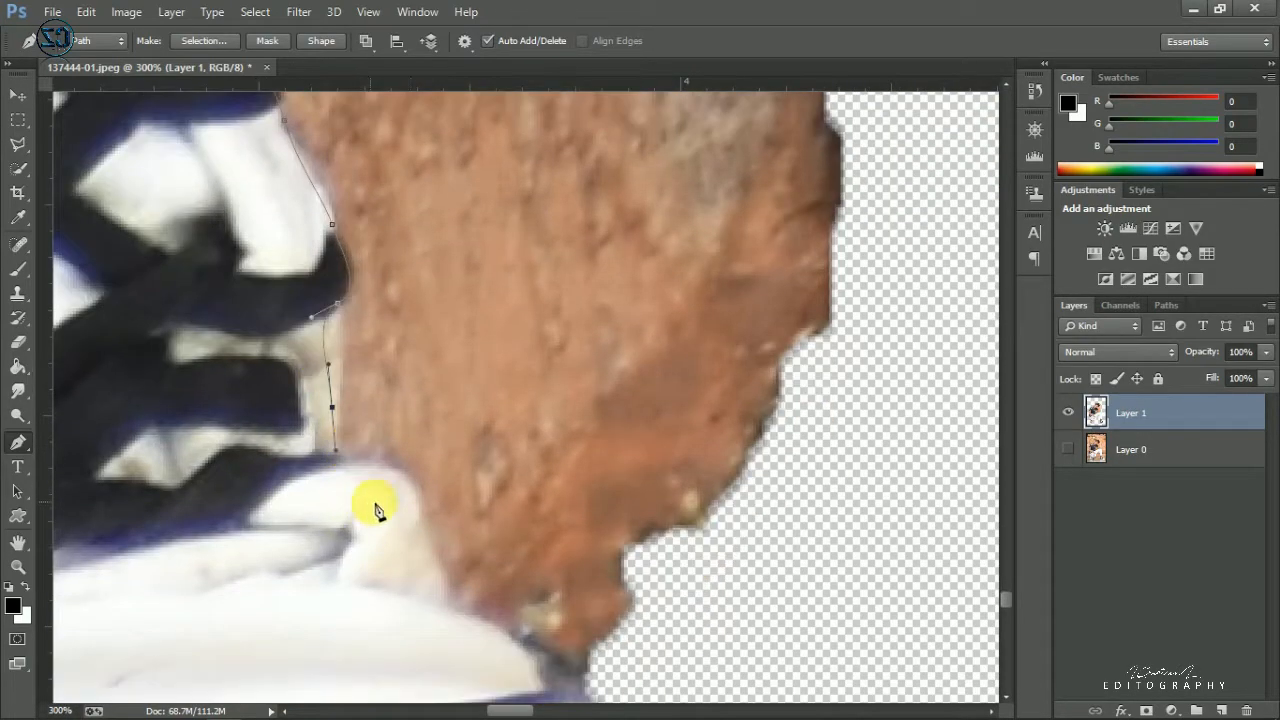
left_click_drag(410, 447, 429, 475)
scroll(442, 515, "down", 2)
scroll(315, 446, "down", 4)
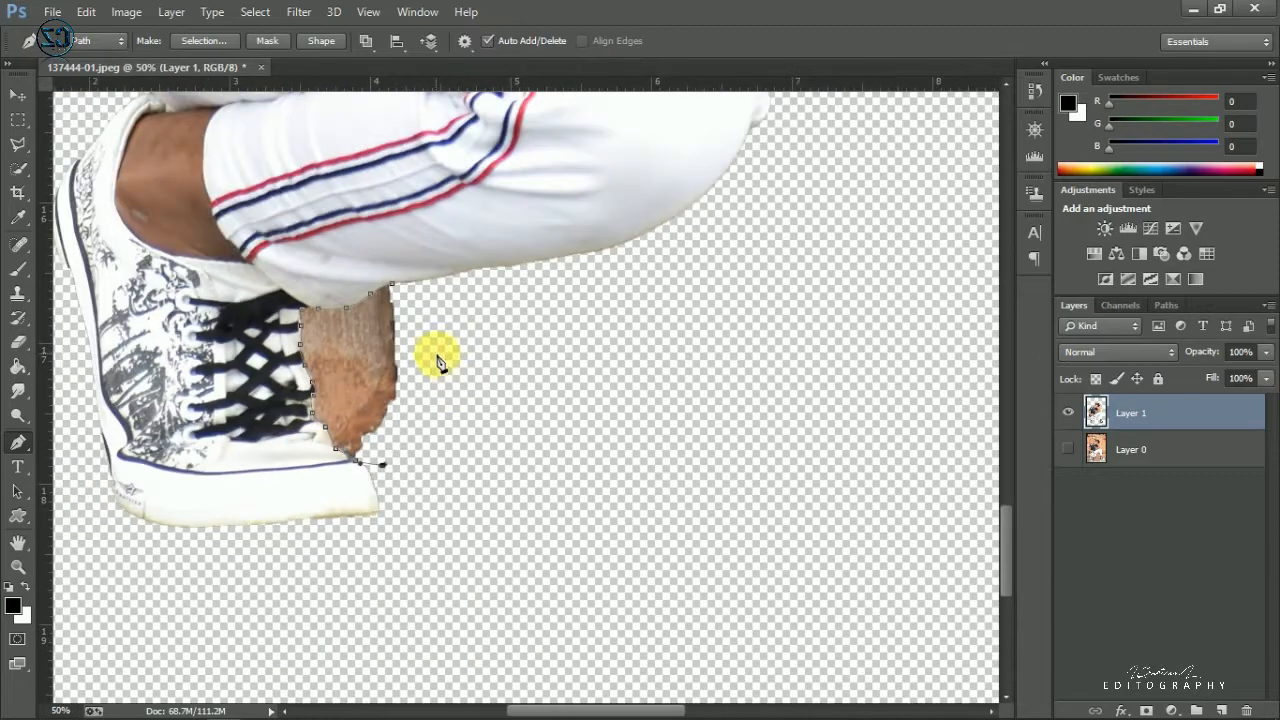
Close the path beside the rear sneaker, convert it to a selection and delete the door remnant
left_click(439, 352)
right_click(436, 322)
left_click(485, 354)
key("Return")
key("Delete")
Erase the main wood patch enclosed by the shirt, raised arm and thigh with the Magic Eraser at tolerance 32
scroll(508, 398, "up", 3)
scroll(514, 403, "down", 2)
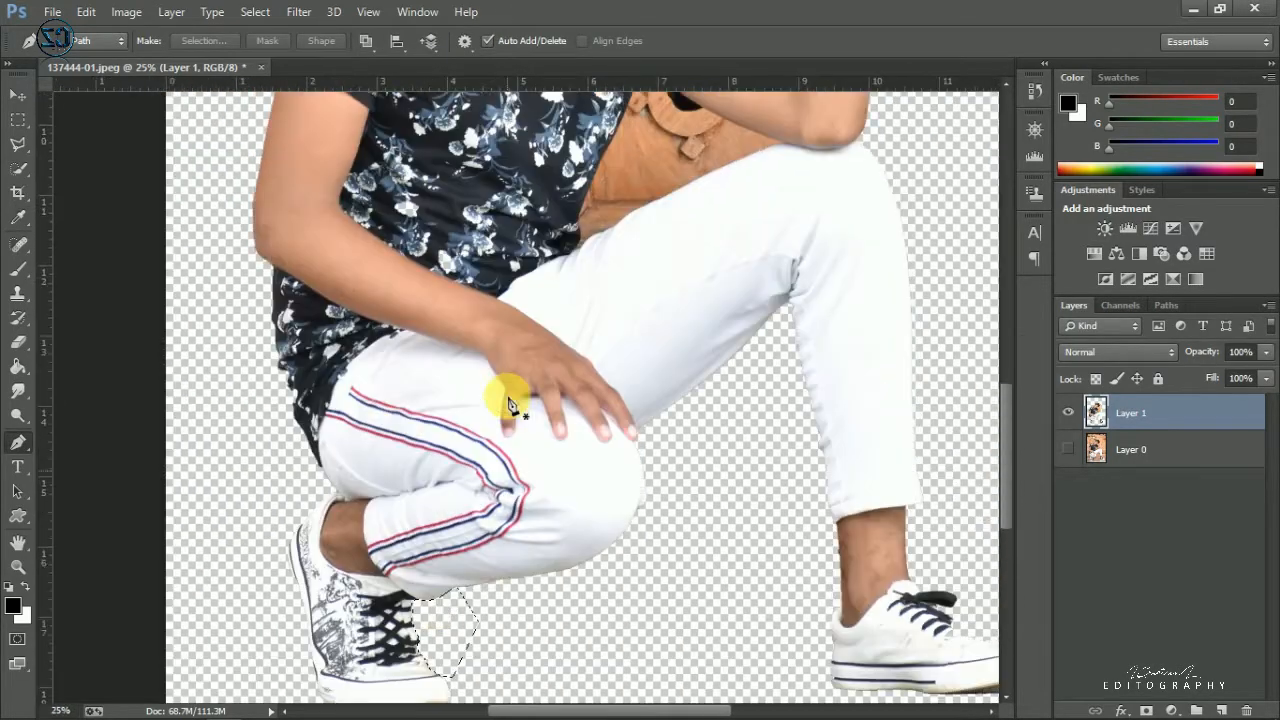
scroll(680, 206, "up", 4)
left_click(18, 342)
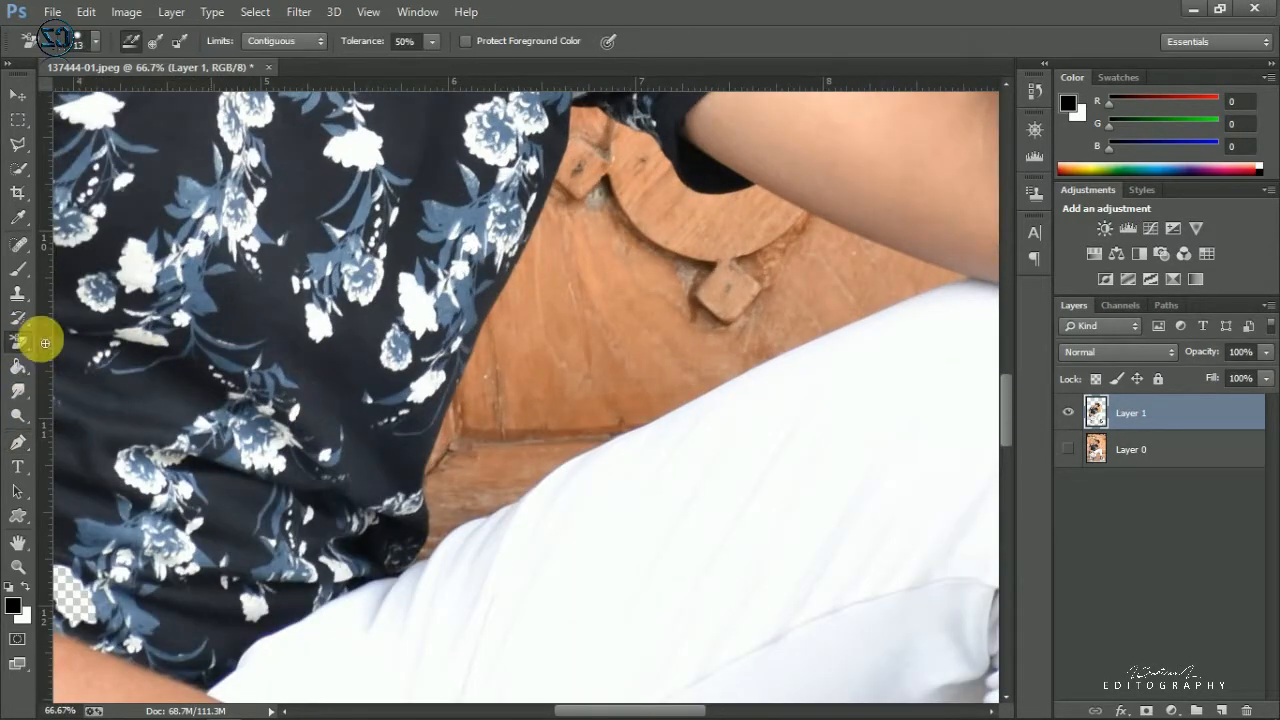
right_click(18, 342)
left_click(91, 366)
left_click(571, 349)
left_click(593, 172)
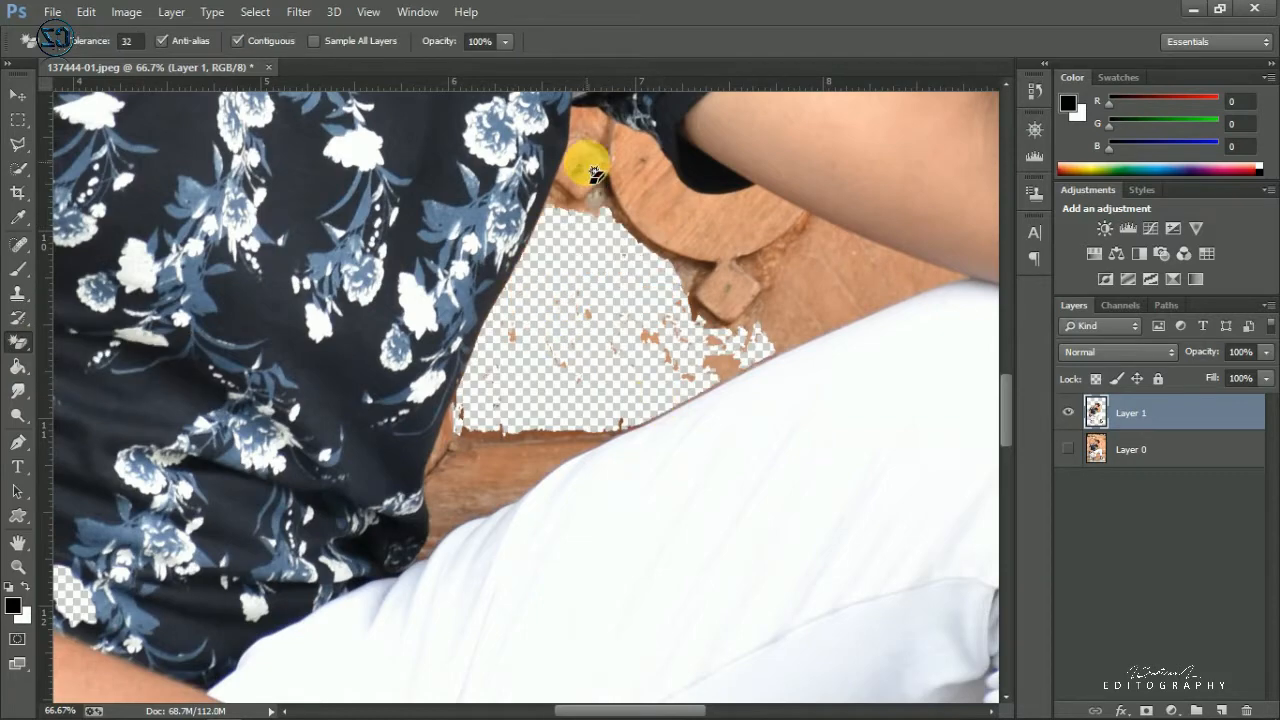
Erase the remaining wood around the carved ornament and down to the waist in the same gap with the Magic Eraser
left_click(727, 207, "ctrl")
left_click(406, 542)
left_click(385, 549)
scroll(376, 560, "down", 1)
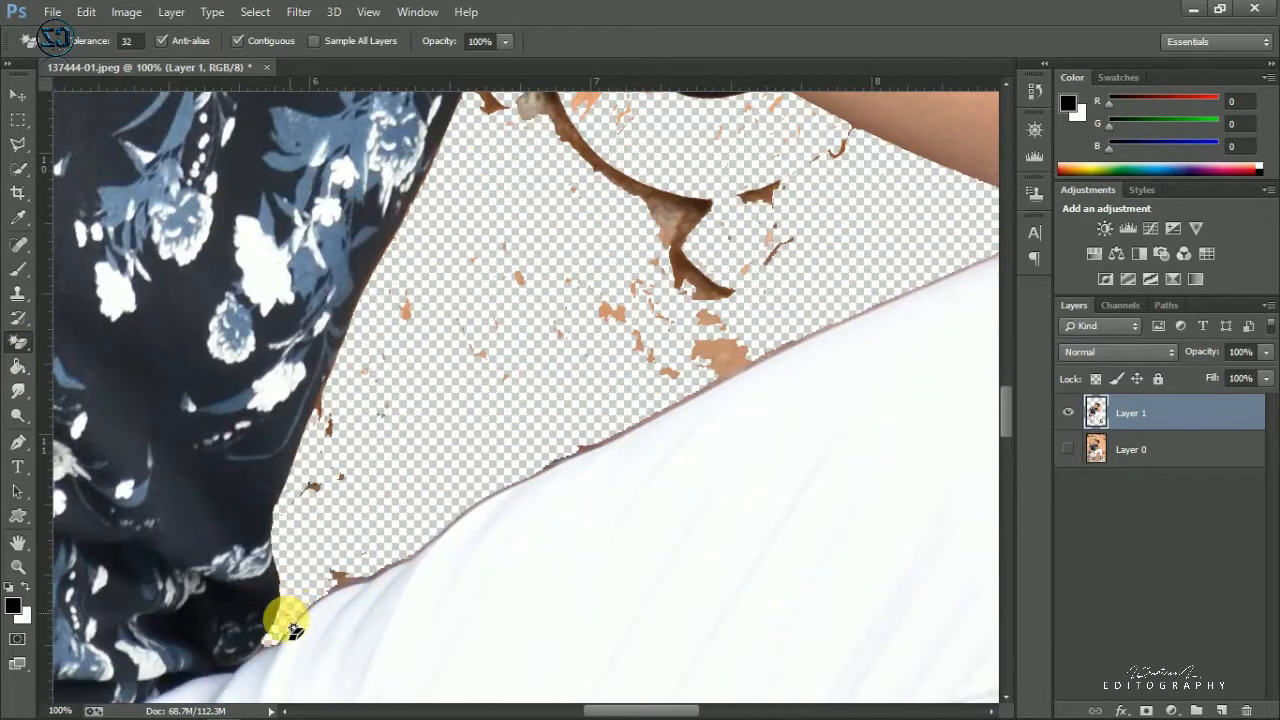
scroll(557, 243, "up", 3)
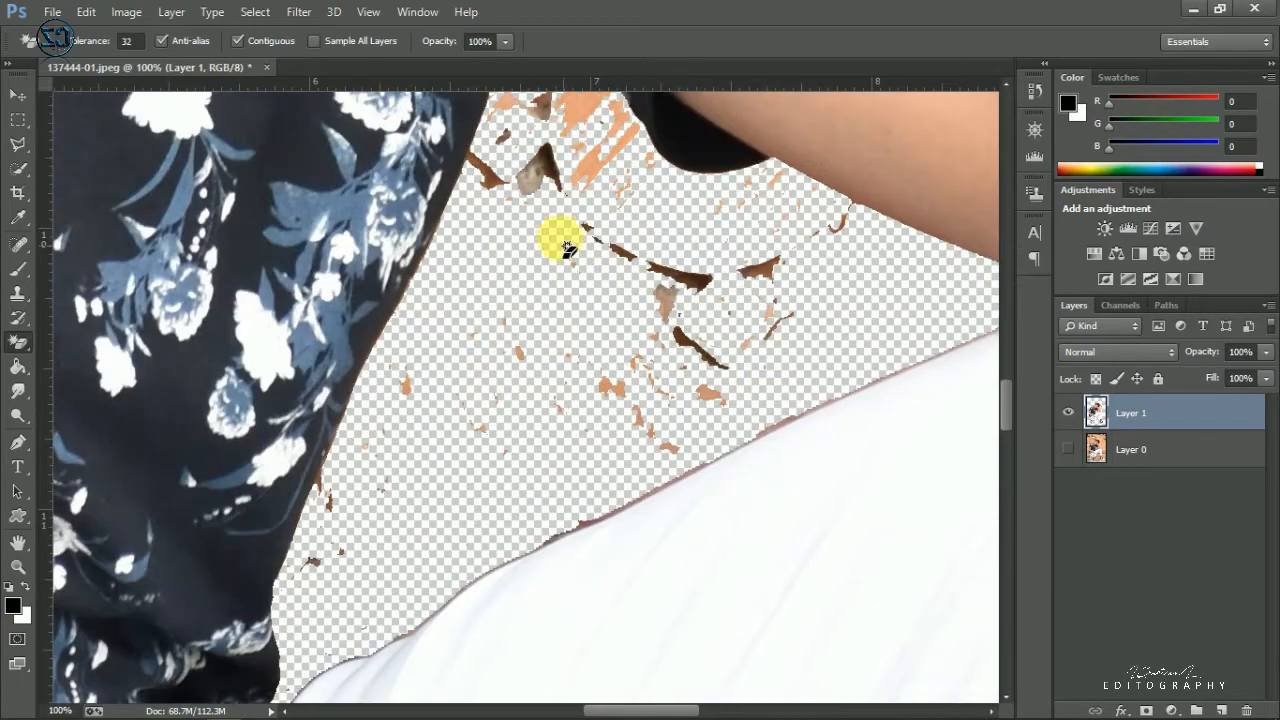
Erase the leftover ornament fragments in the middle of the gap with the Eraser brush at size 300
left_click_drag(22, 345, 90, 331)
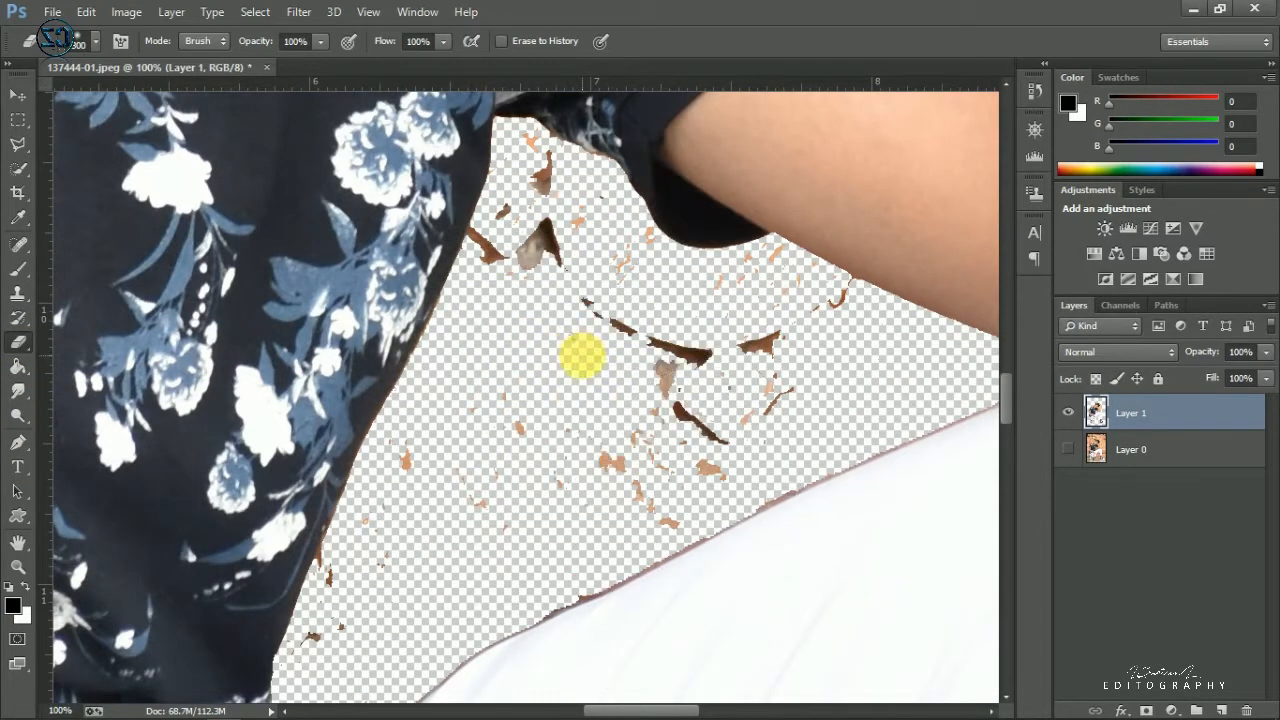
right_click(586, 354)
left_click(514, 354)
key("ctrl+z")
left_click(640, 392)
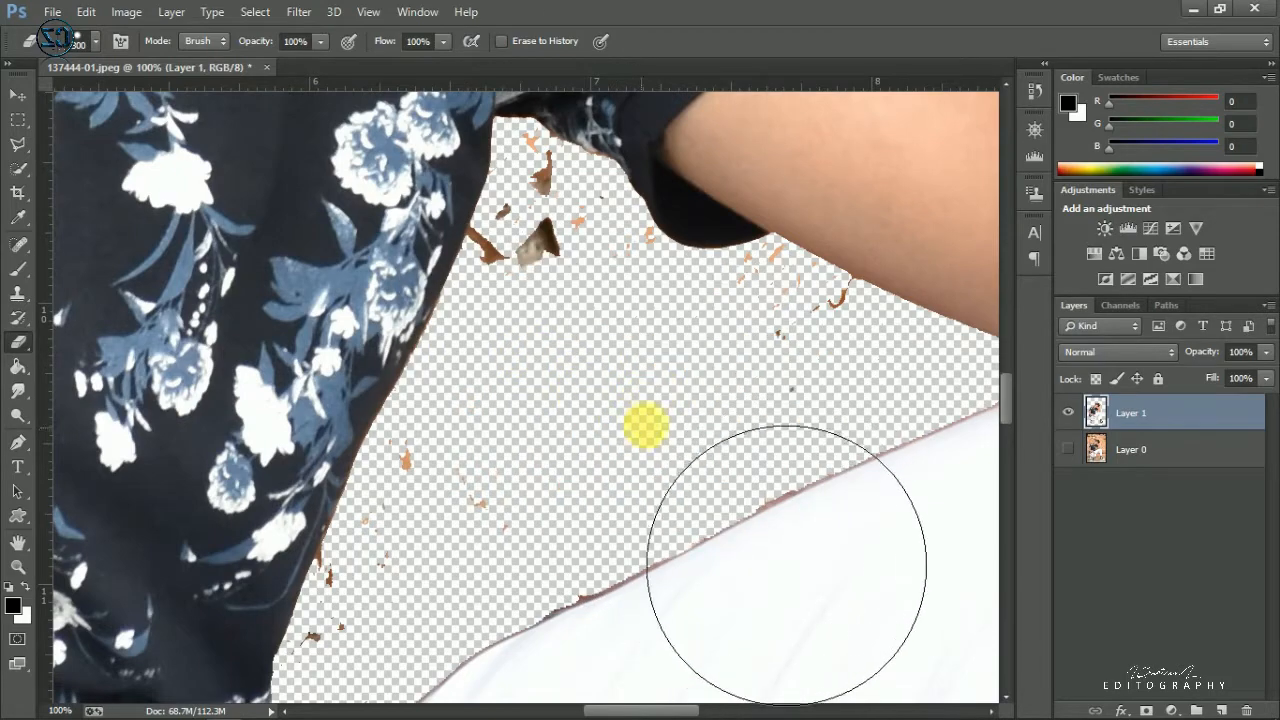
Reduce the Eraser brush to 125 and erase the small wood specks beneath the upper arm
key("bracketleft")
key("bracketleft")
key("bracketleft")
key("bracketleft")
key("bracketleft")
left_click(818, 318)
scroll(818, 328, "up", 2)
left_click(823, 323)
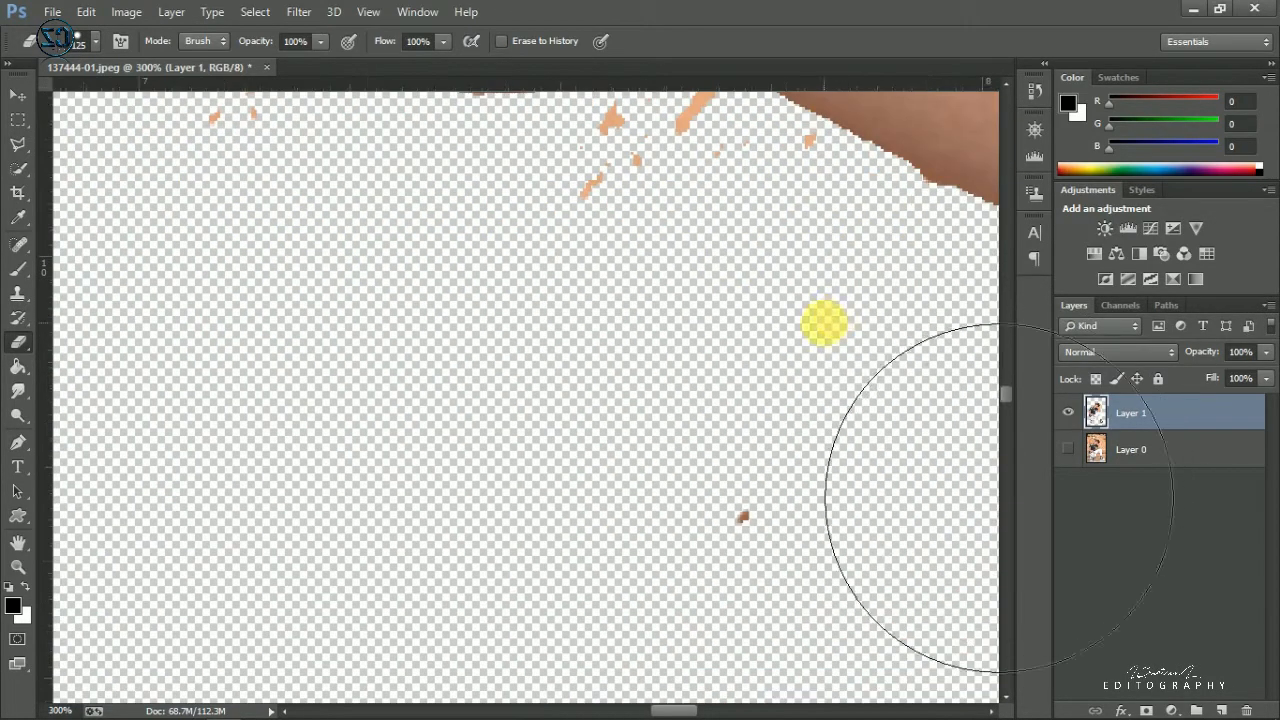
left_click(704, 262)
Erase the remaining fragments below the sleeve and beside the upper shirt edge with the Eraser at size 80
scroll(600, 380, "down", 1)
left_click(674, 454)
left_click(360, 274)
scroll(400, 400, "down", 1)
mouse_move(289, 289)
left_mouse_down()
mouse_move(294, 306)
mouse_move(304, 257)
left_mouse_up()
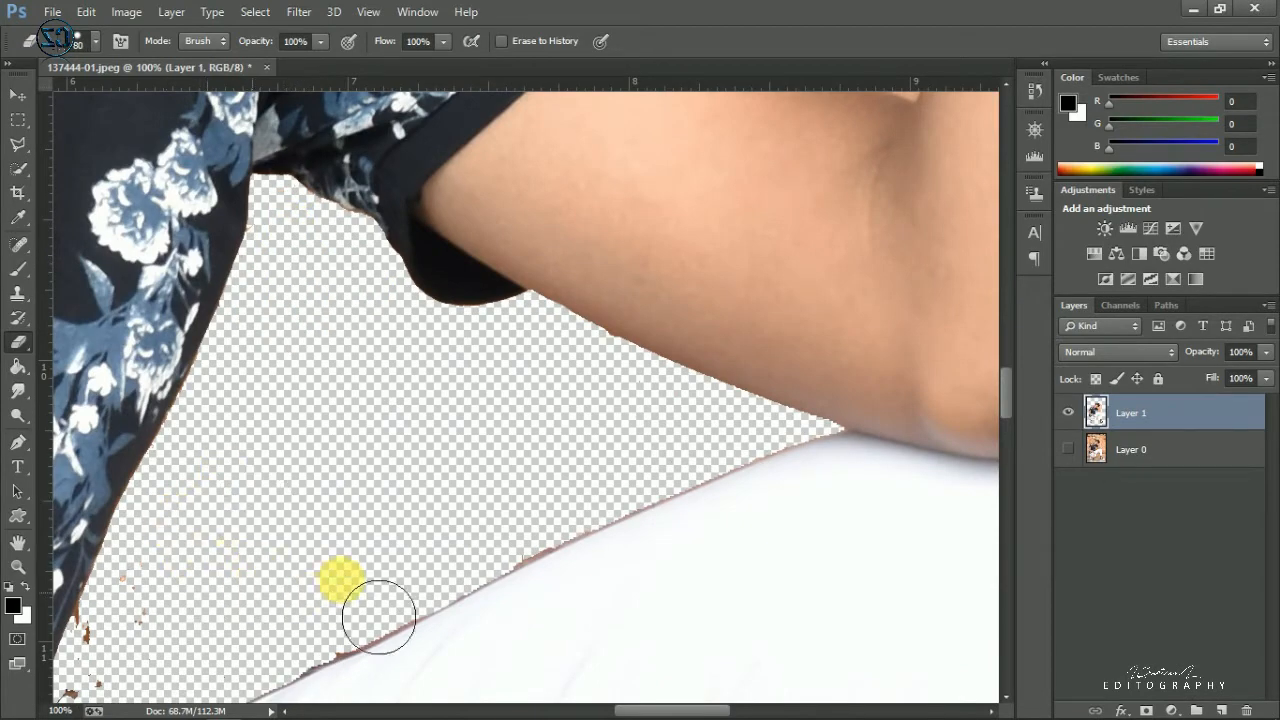
Erase the brown flecks along the lower side edge of the shirt above the thigh
scroll(534, 440, "down", 3)
scroll(335, 546, "up", 4)
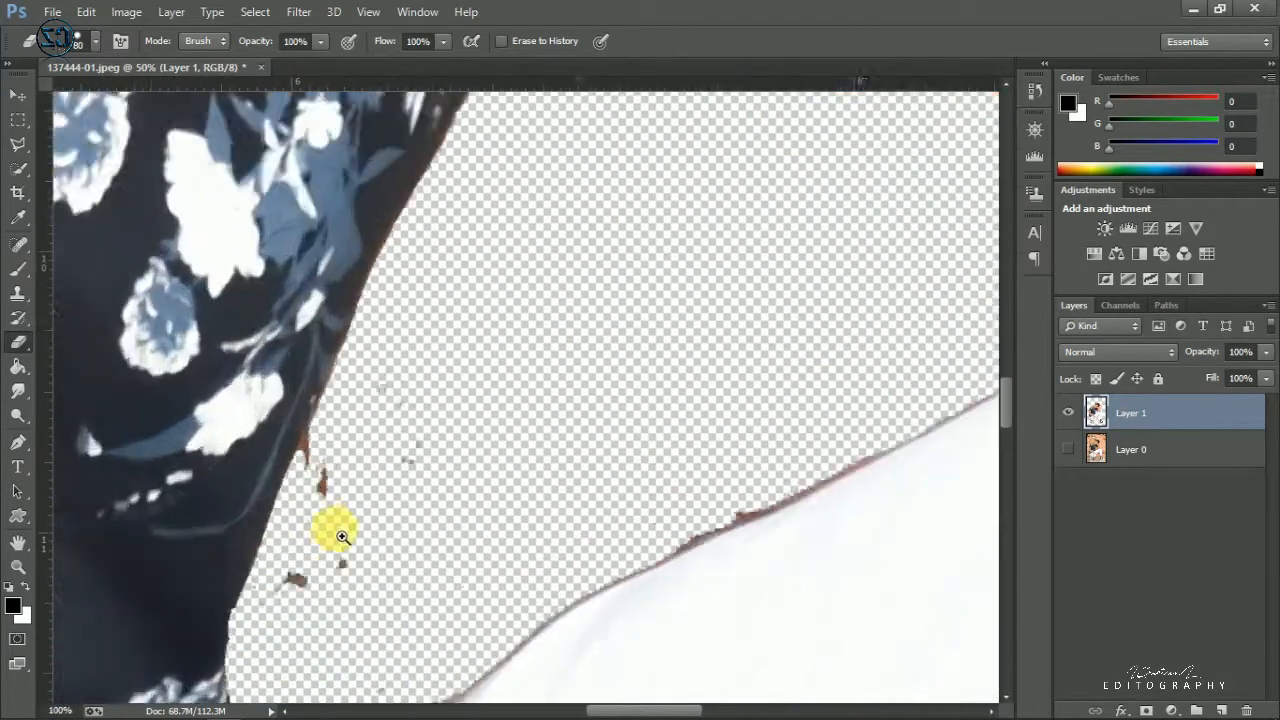
left_click_drag(372, 450, 397, 408)
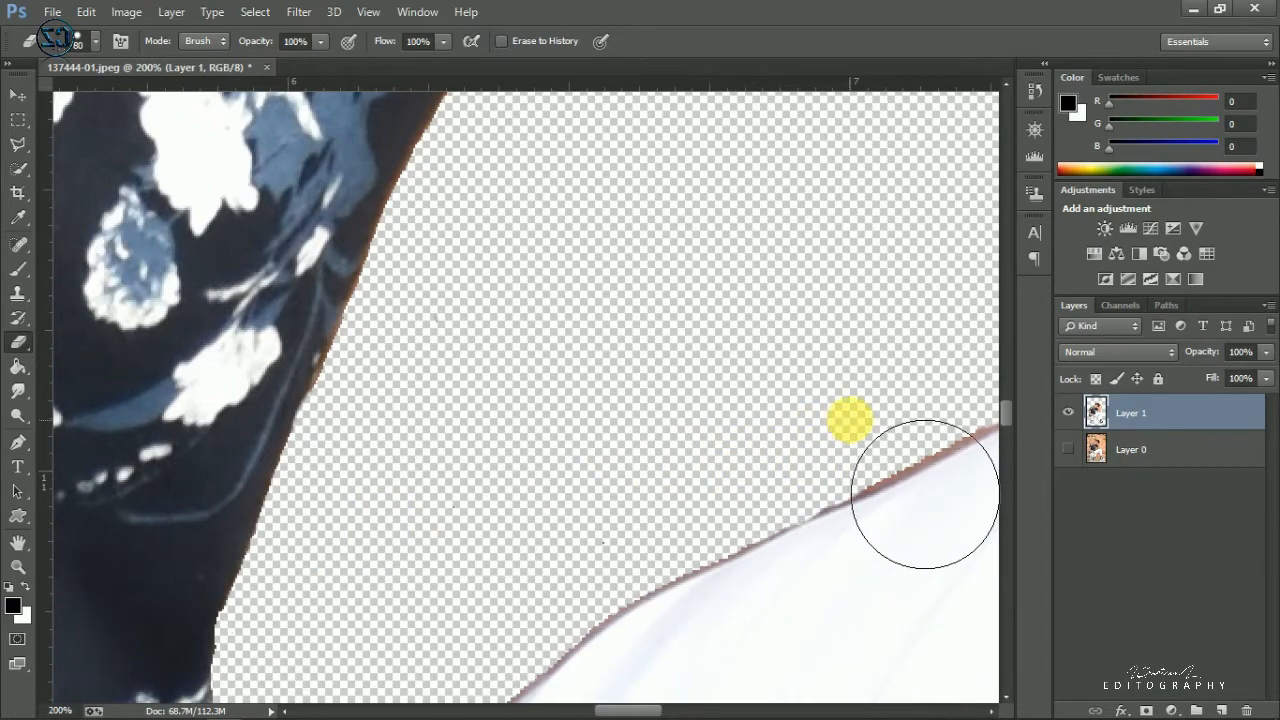
Erase the small door patch enclosed between the hair and the fingers with the Magic Eraser
scroll(638, 458, "down", 3)
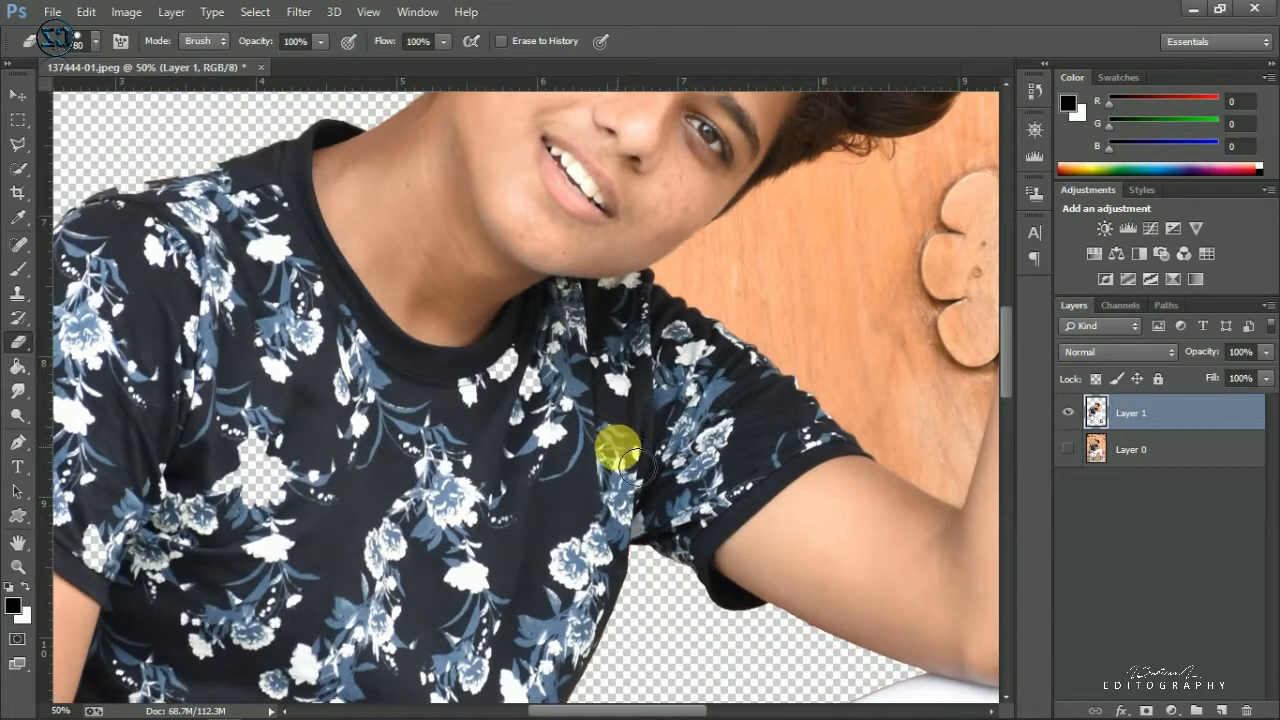
scroll(630, 465, "up", 1)
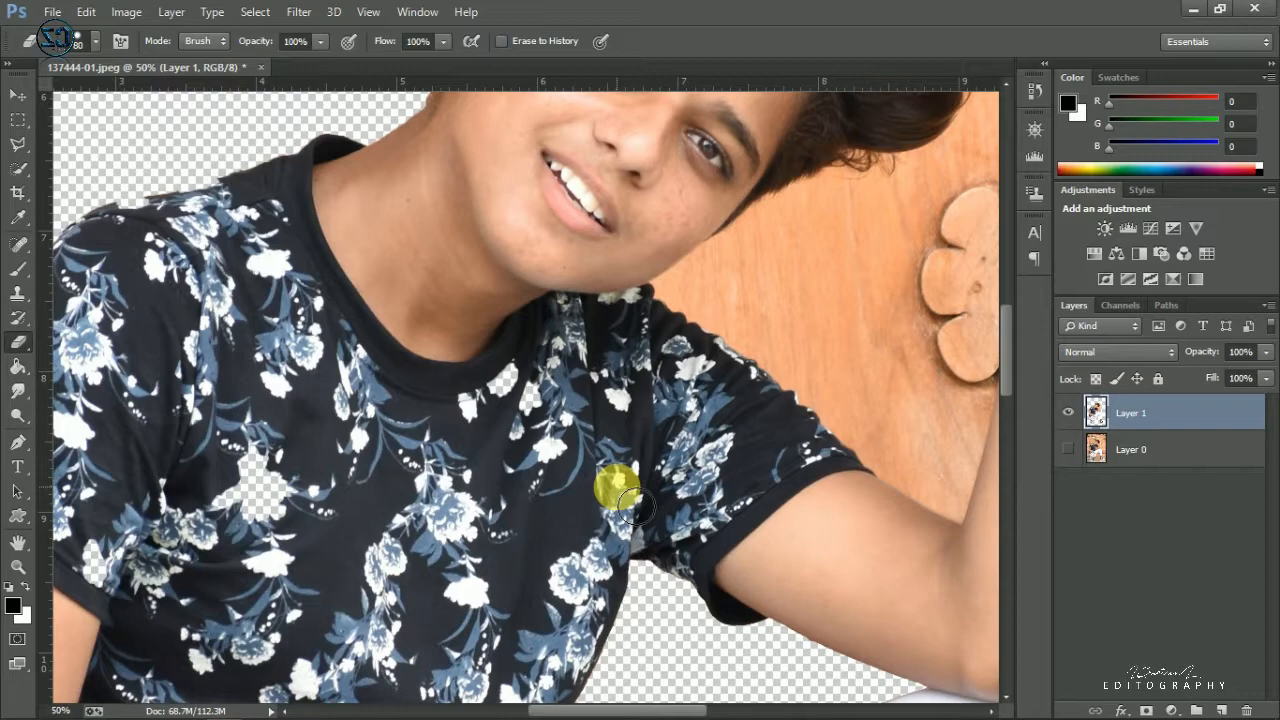
left_click(298, 540, "alt")
left_click(298, 540, "alt")
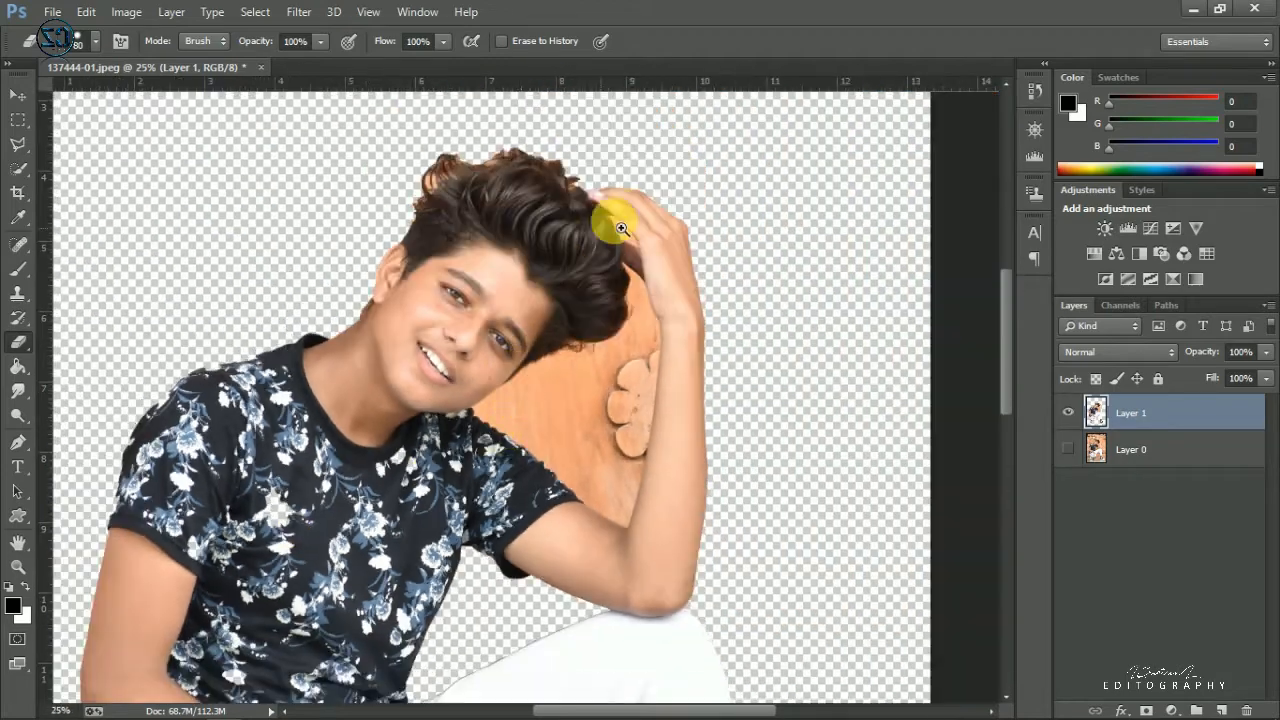
left_click(612, 222, "ctrl")
left_click(603, 228, "ctrl")
left_click(603, 228, "ctrl")
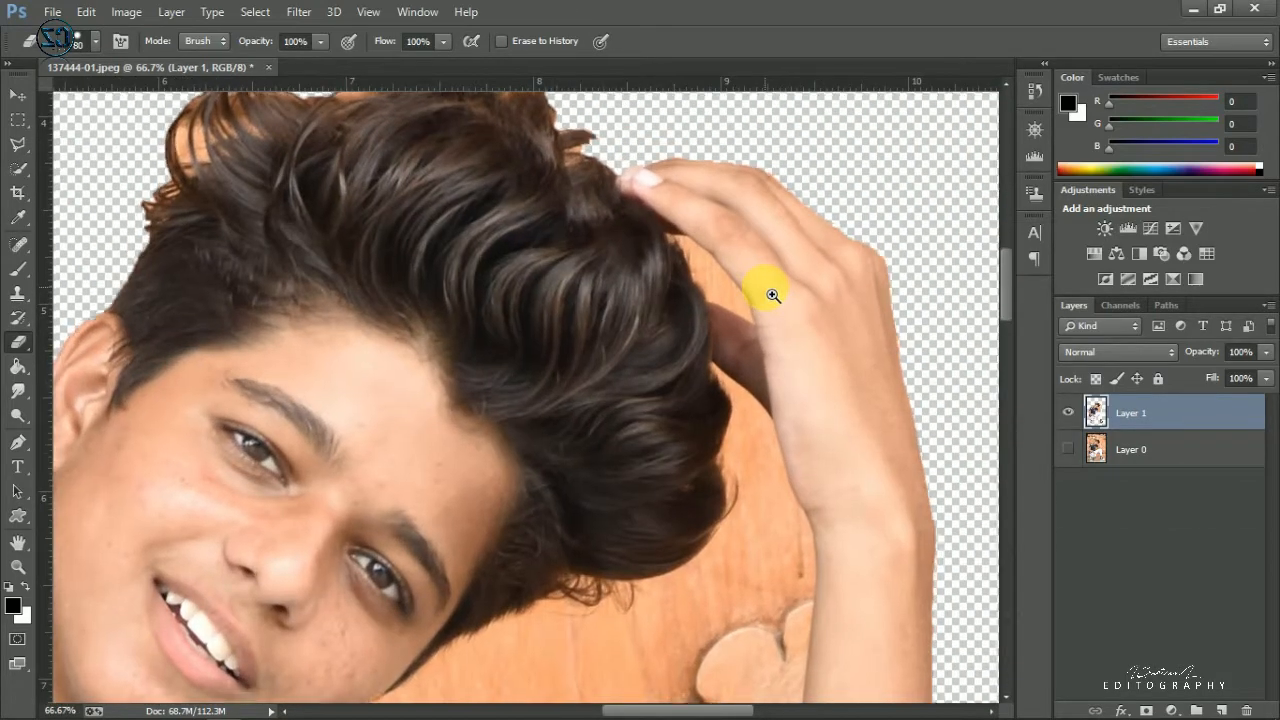
left_click(772, 294, "ctrl")
left_click(772, 294, "ctrl")
right_click(18, 341)
left_click(100, 371)
left_click(695, 315)
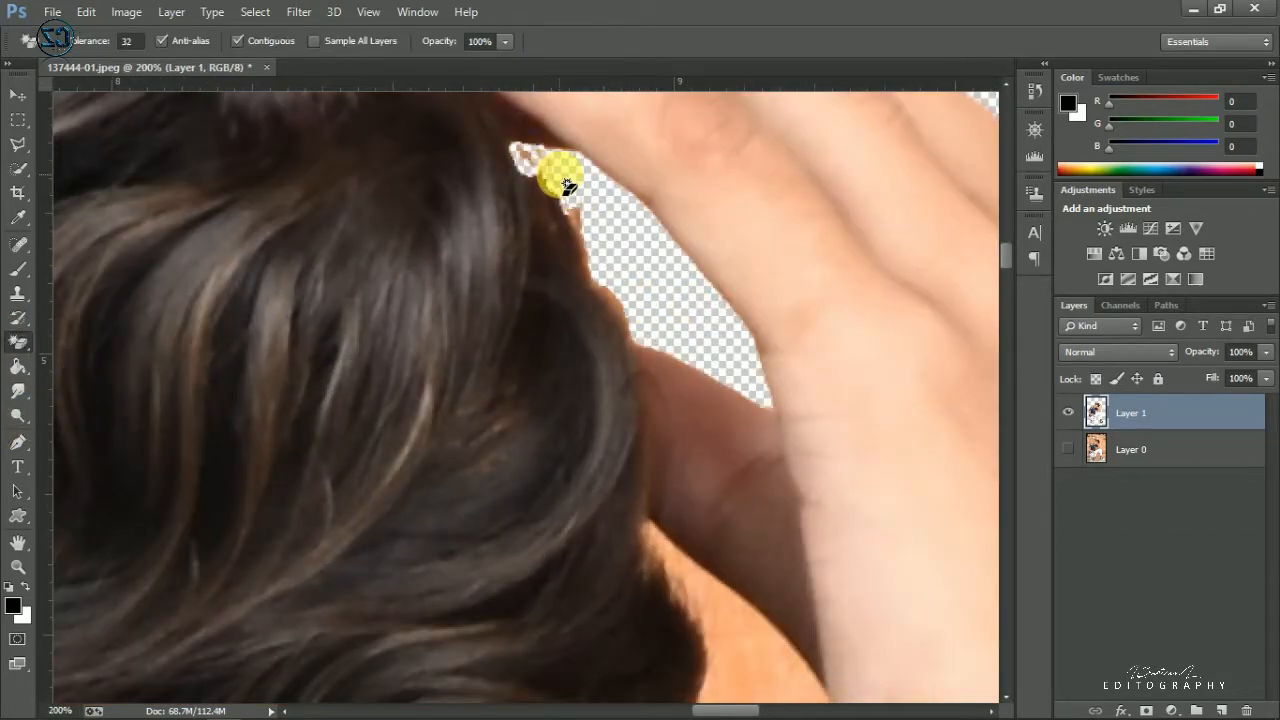
left_click(609, 274)
left_click(587, 345, "alt")
left_click(587, 345, "alt")
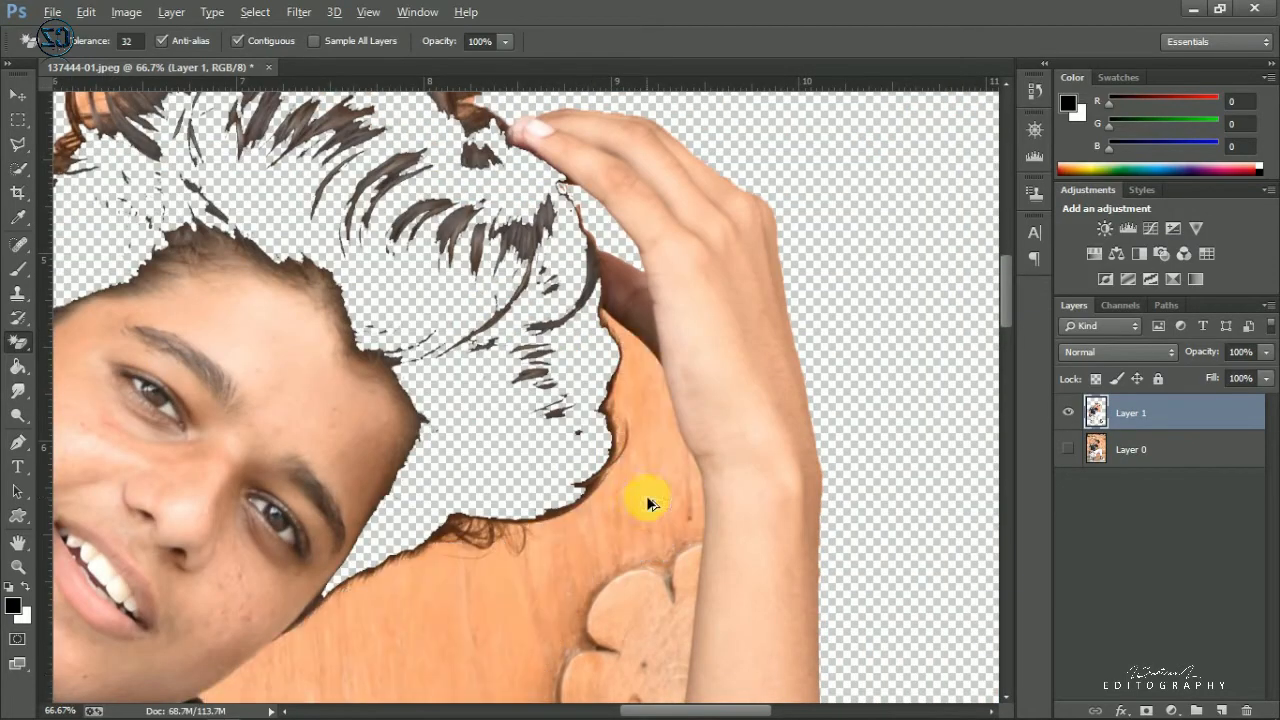
key("ctrl+z")
Erase the door panel enclosed by the face, shoulder and raised forearm with the Magic Eraser, undoing any misplaced erasure
left_click(654, 507)
left_click(654, 507)
scroll(666, 436, "down", 2)
left_click(661, 595)
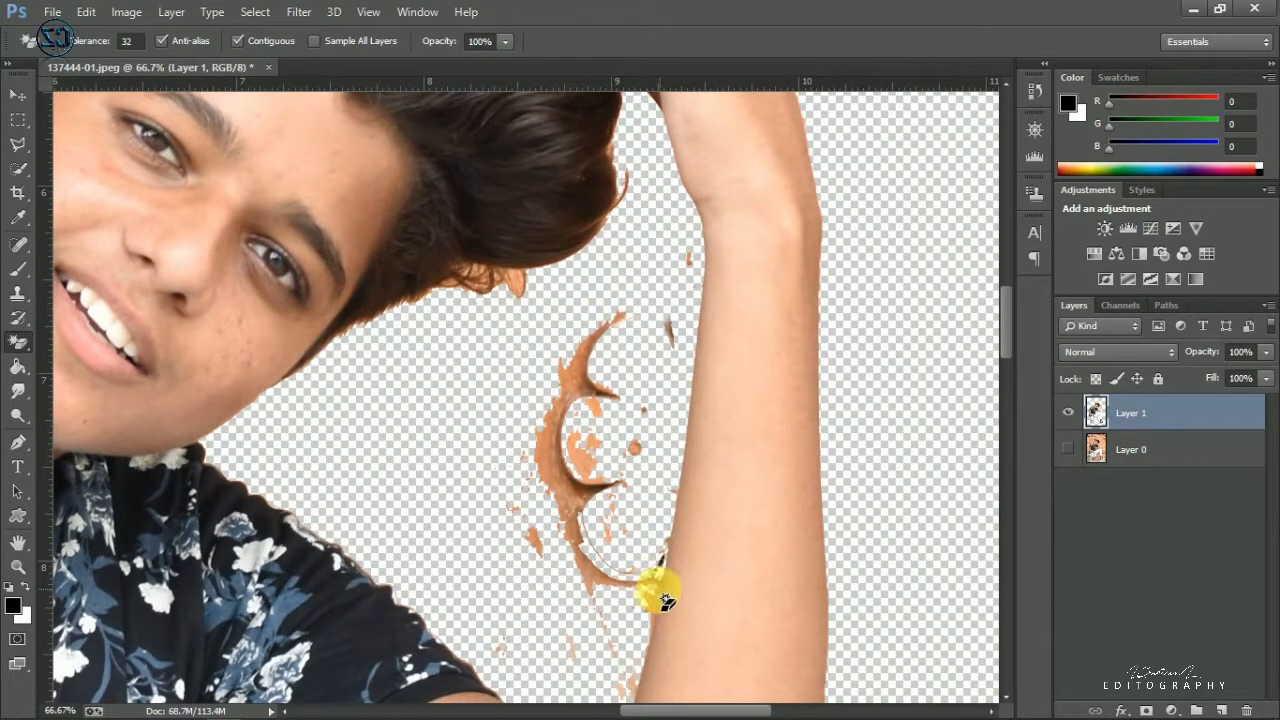
scroll(676, 590, "down", 1)
left_click(678, 566)
key("ctrl+z")
Trace a Pen tool path down the inner edge of the raised forearm and around the carved flower remnants
left_click(670, 558, "ctrl")
left_click(665, 550, "ctrl")
key("p")
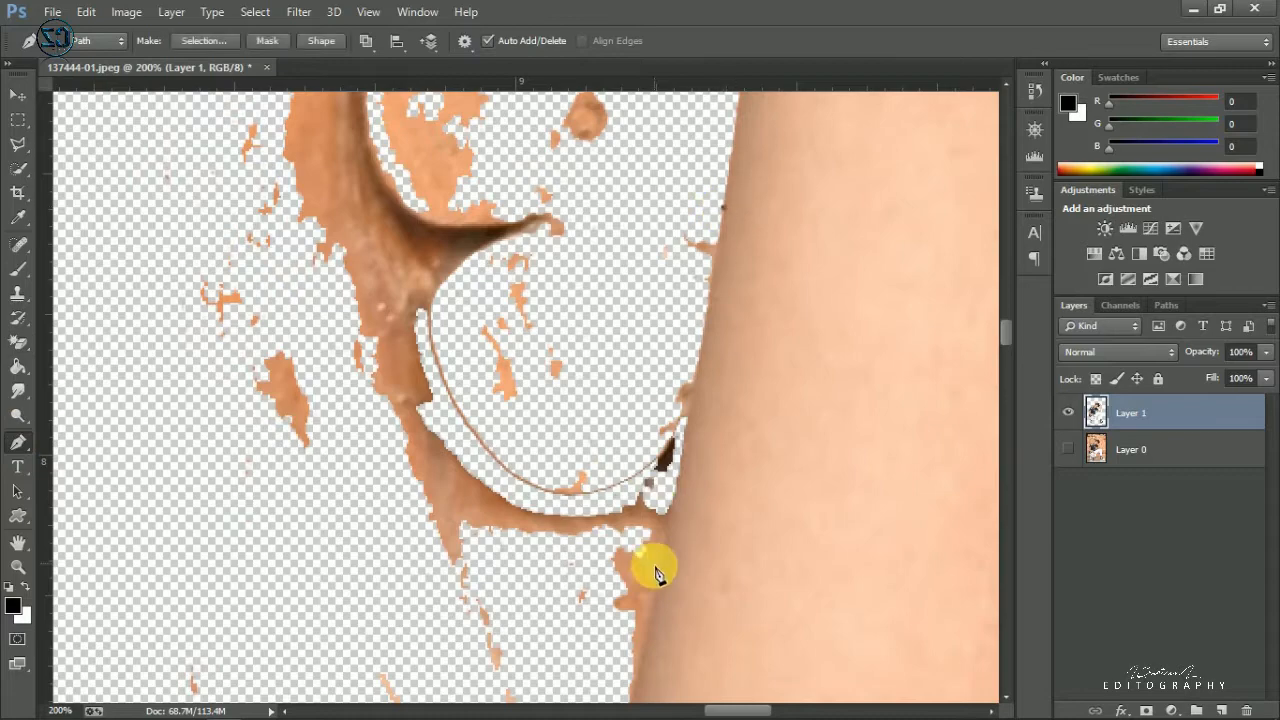
scroll(630, 680, "down", 3)
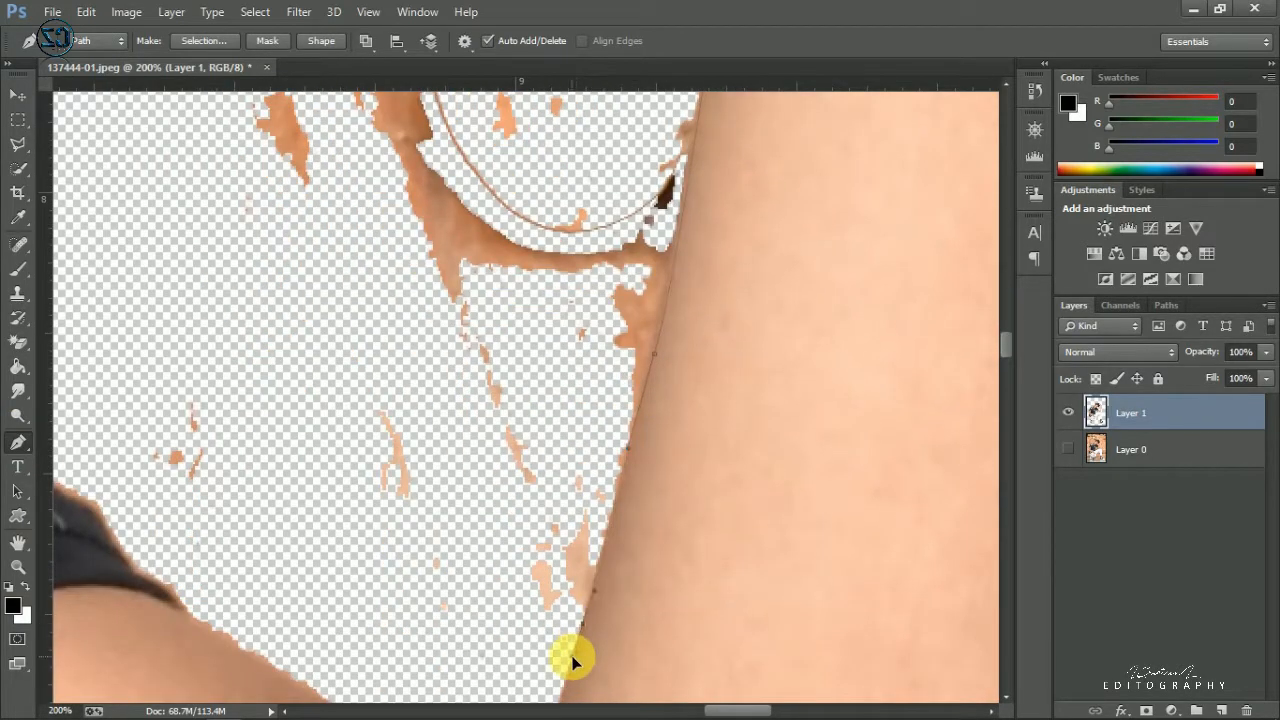
left_click(577, 492, "ctrl+alt")
left_click(577, 492, "ctrl+alt")
left_click_drag(364, 256, 394, 194)
scroll(550, 160, "up", 1)
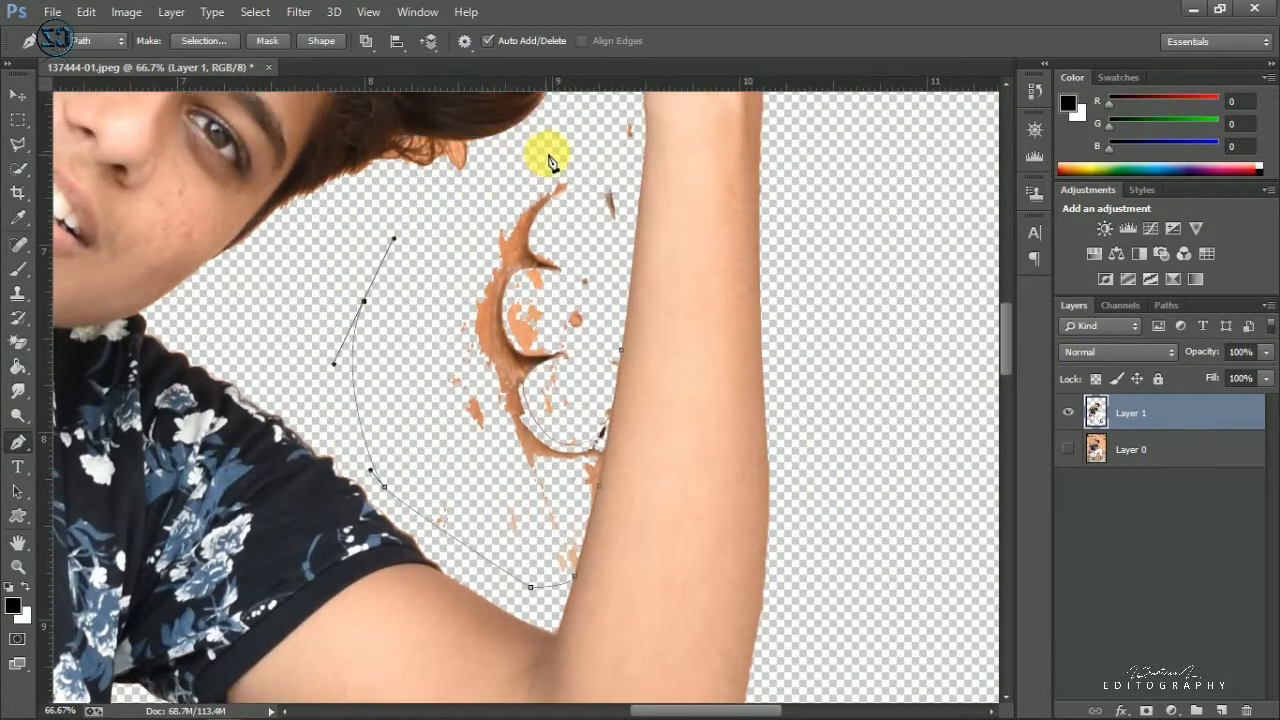
Close the path along the forearm, convert it to a selection and delete the flower remnants
right_click(625, 260)
left_click(700, 346)
key("Return")
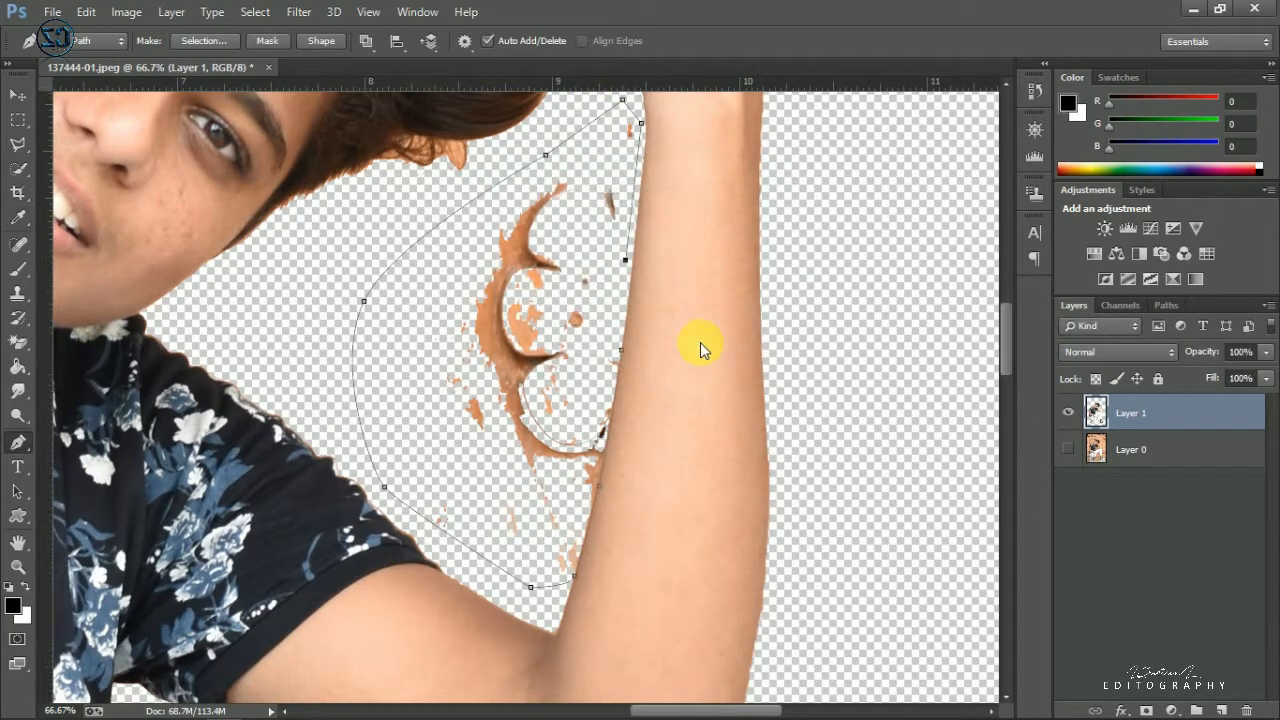
Duplicate Layer 0 with the door background and leave its colours unadjusted
right_click(750, 436)
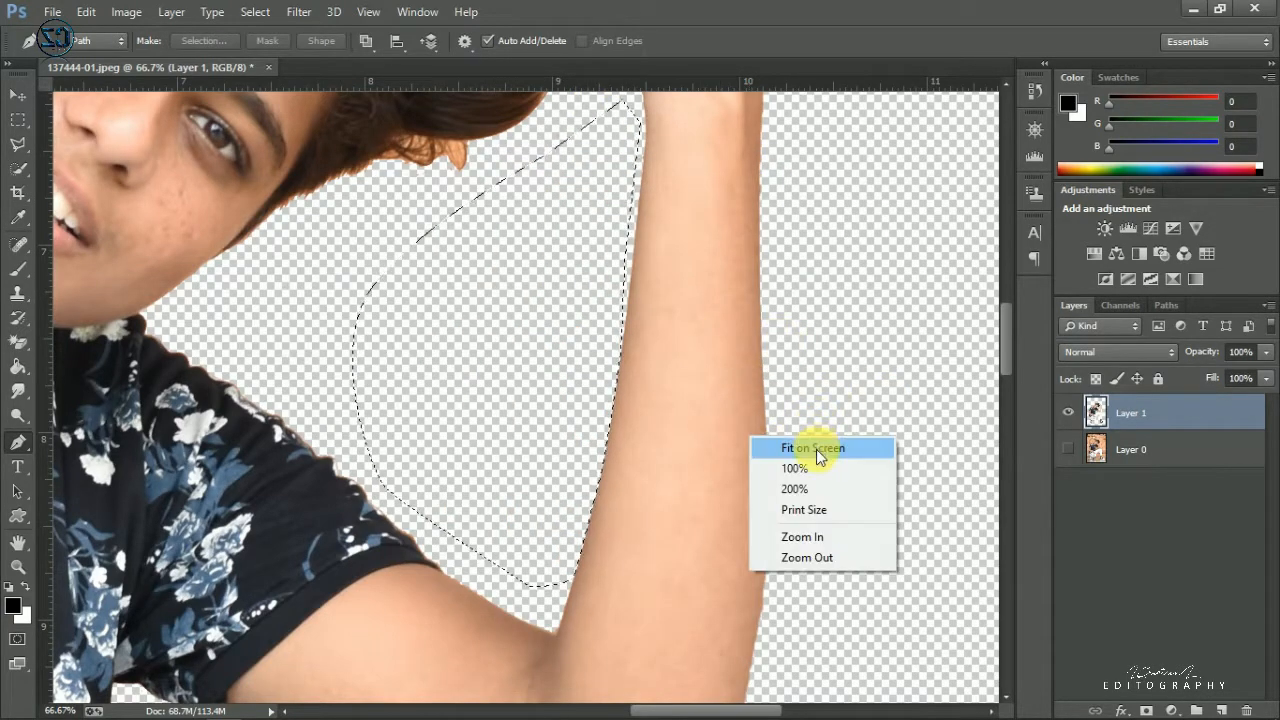
left_click(818, 449)
left_click(1128, 452)
key("ctrl+j")
key("ctrl+u")
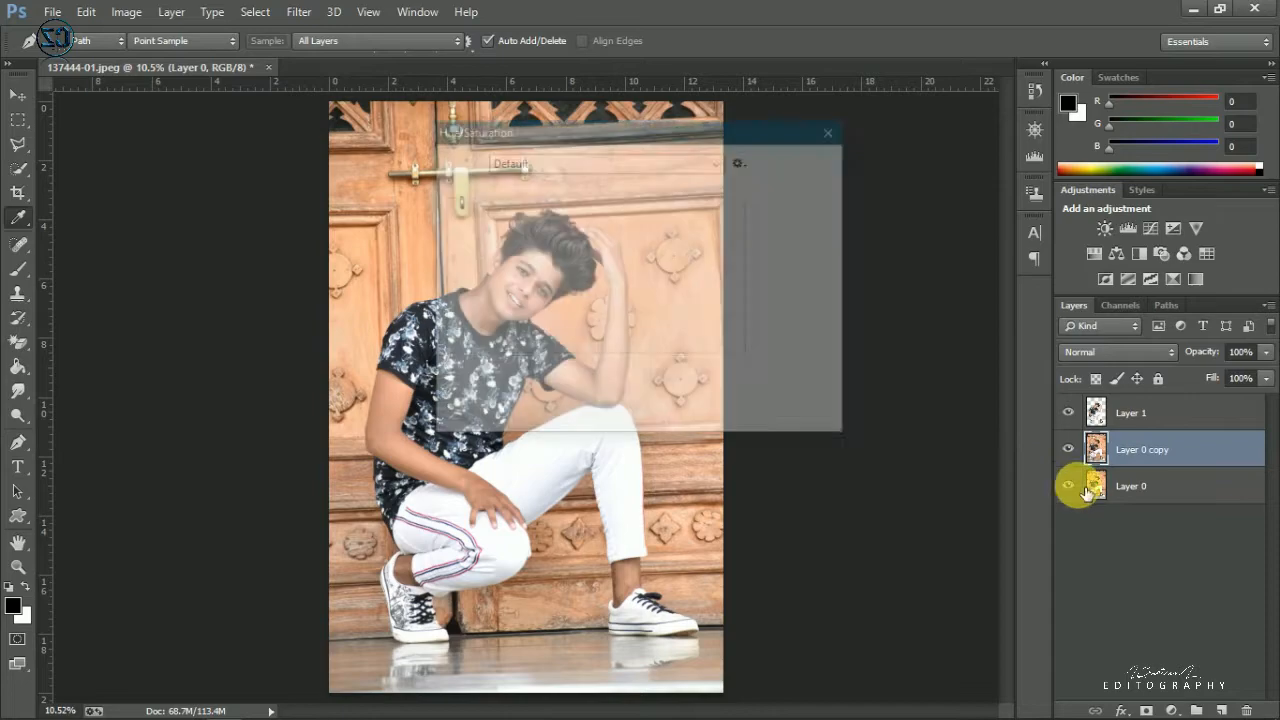
left_click(836, 133)
Load Layer 1's outline as a selection over Layer 0 copy, hide Layer 1 and apply Refine Edge to the selection
left_click(1100, 411, "ctrl")
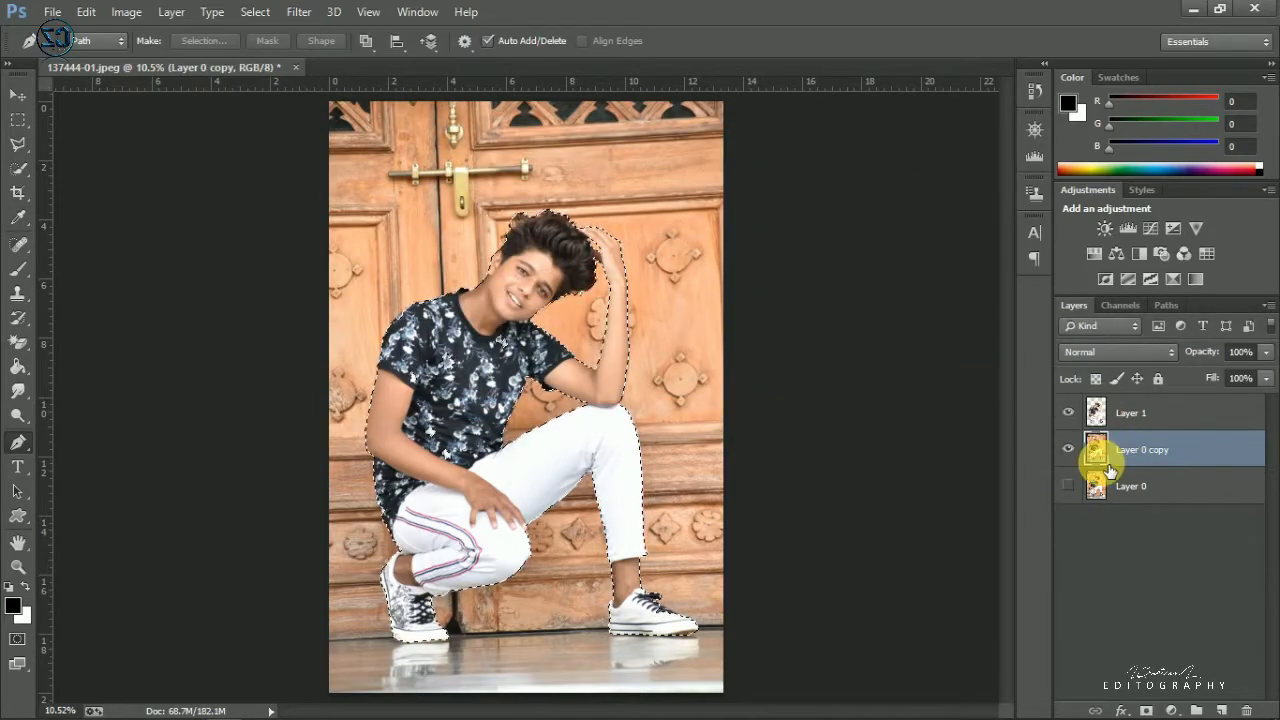
left_click(1068, 412)
left_click(18, 169)
key("ctrl+alt+r")
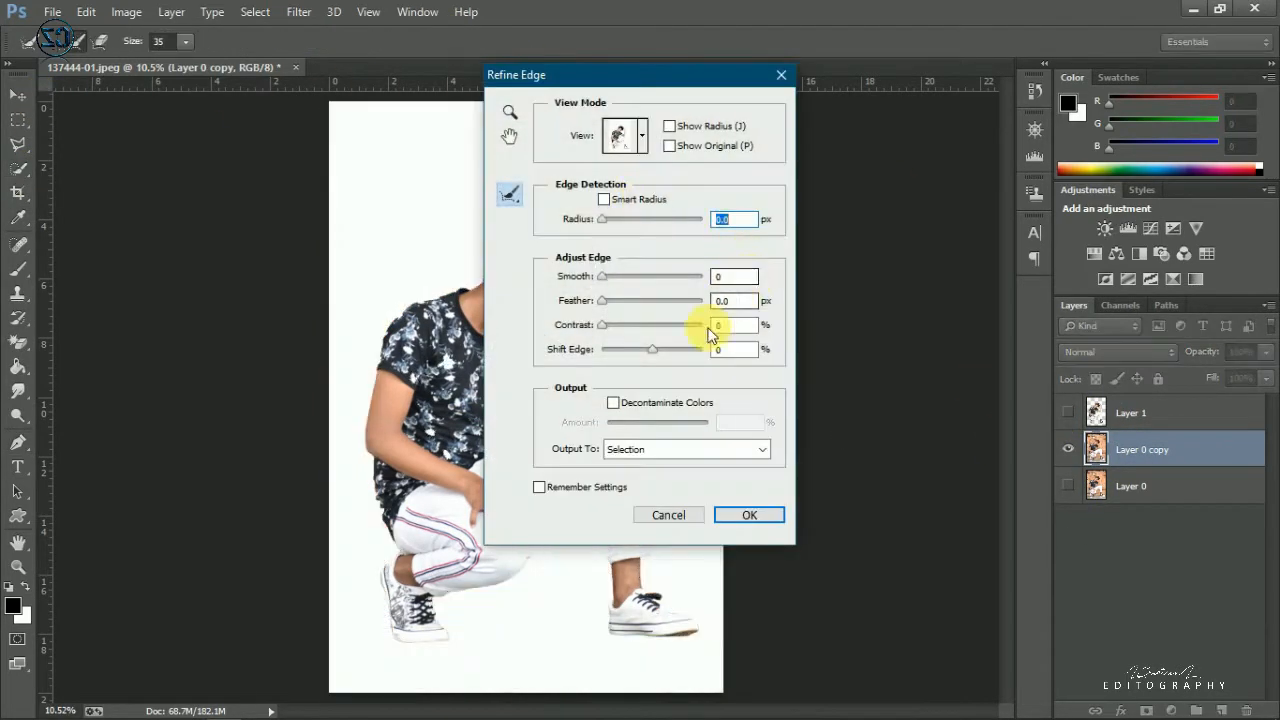
left_click(741, 514)
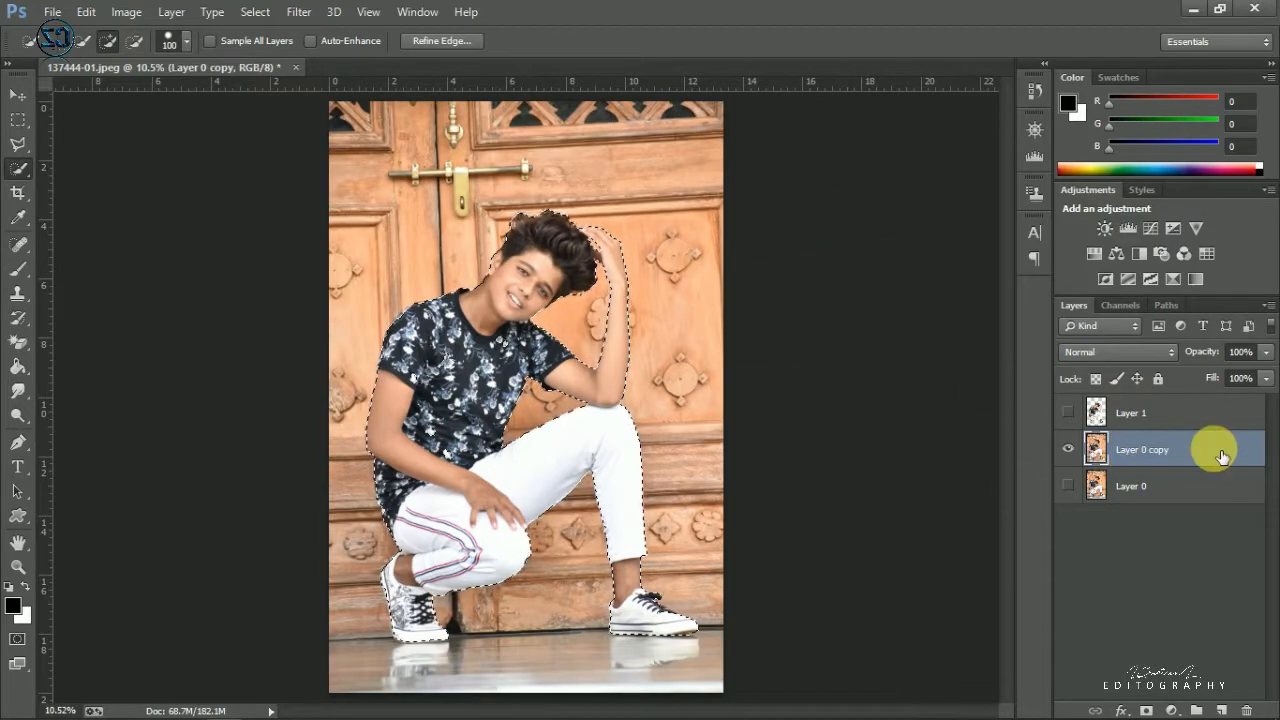
Copy the selected man from Layer 0 copy to a new layer and delete Layer 1
key("ctrl+j")
left_click(1129, 424)
key("Delete")
Open Layer 0 copy in the Camera Raw Filter; set Highlights -64, Shadows +31, Whites -100, Blacks -32, Clarity +61 and Vibrance +95
left_click(1142, 449)
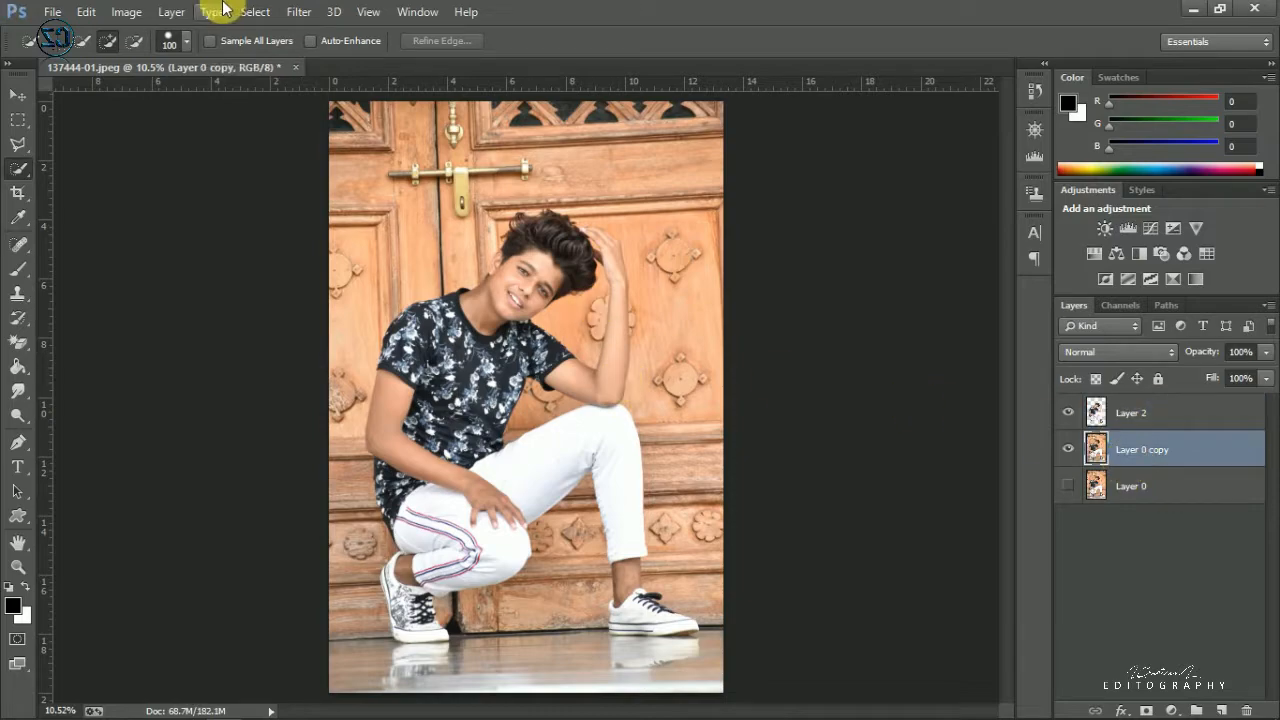
left_click(250, 11)
mouse_move(298, 11)
left_click(340, 121)
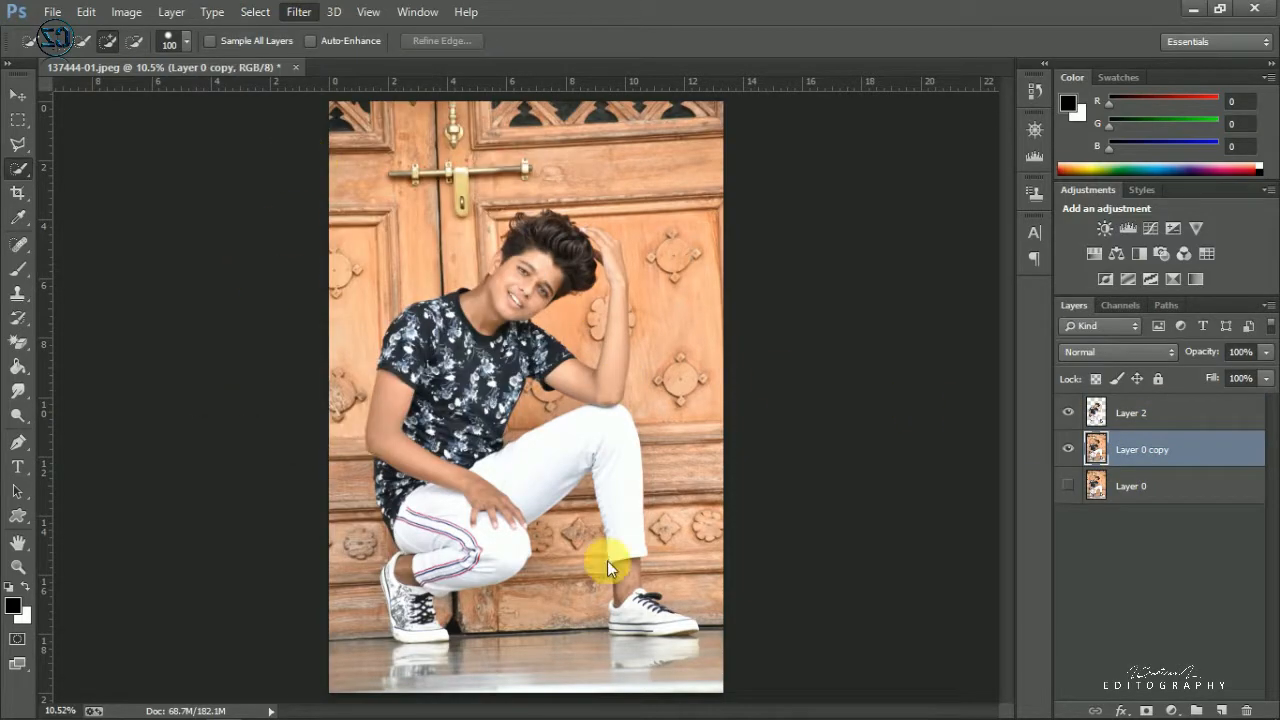
left_click(514, 432)
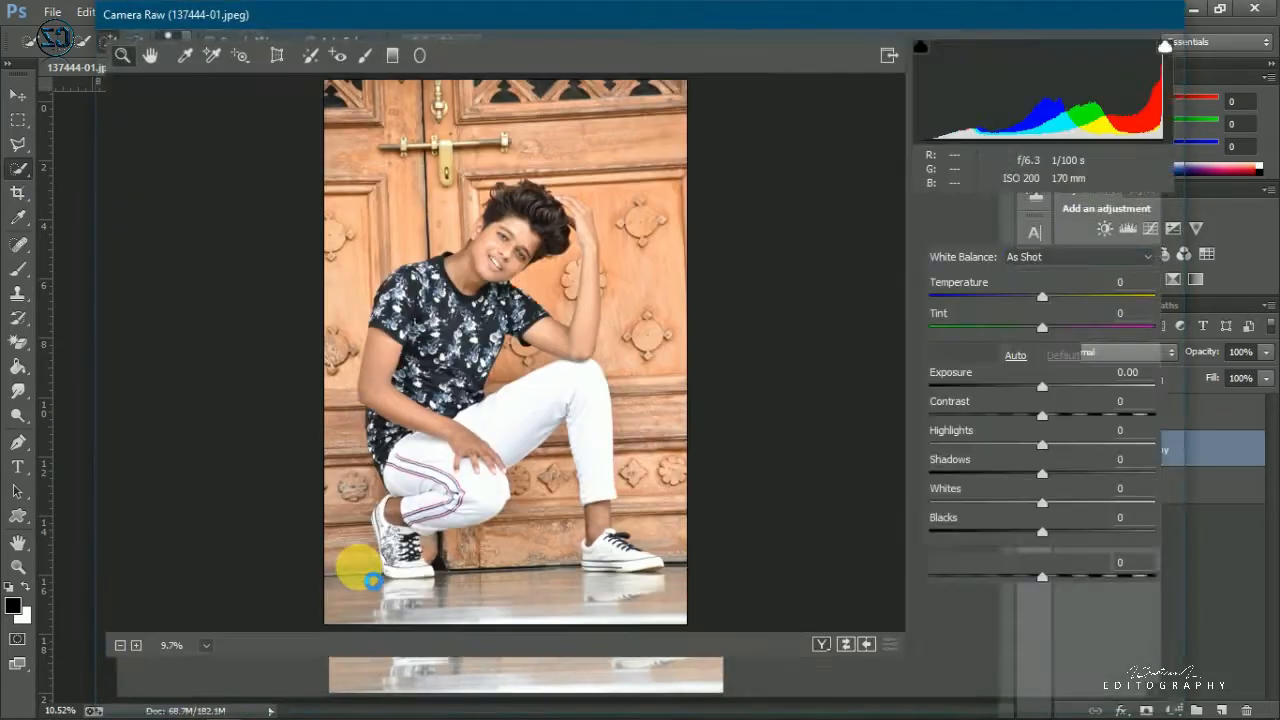
left_click_drag(1043, 606, 1116, 578)
left_click_drag(1042, 502, 857, 491)
left_click_drag(1042, 473, 971, 444)
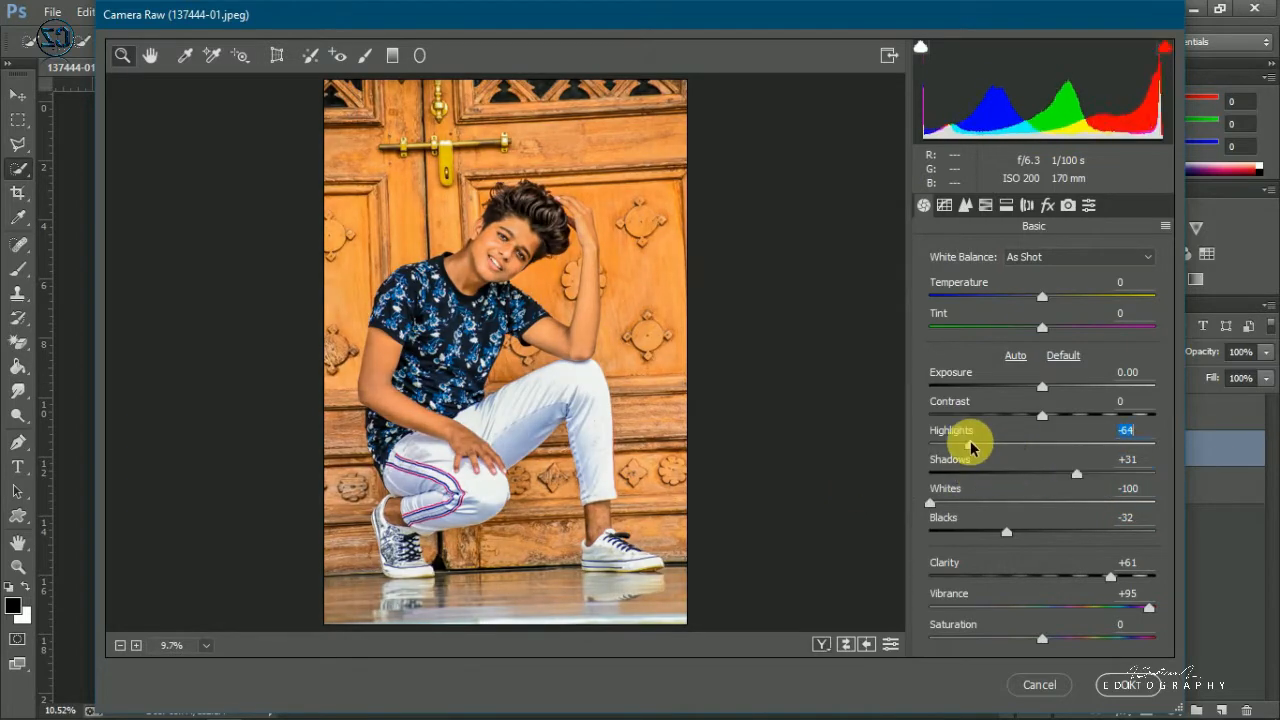
Set the HSL saturation of Oranges to +39 and Blues to +93, and raise the saturation of Aquas
left_click(986, 206)
left_click_drag(1042, 372, 1086, 370)
left_click_drag(1043, 496, 1152, 490)
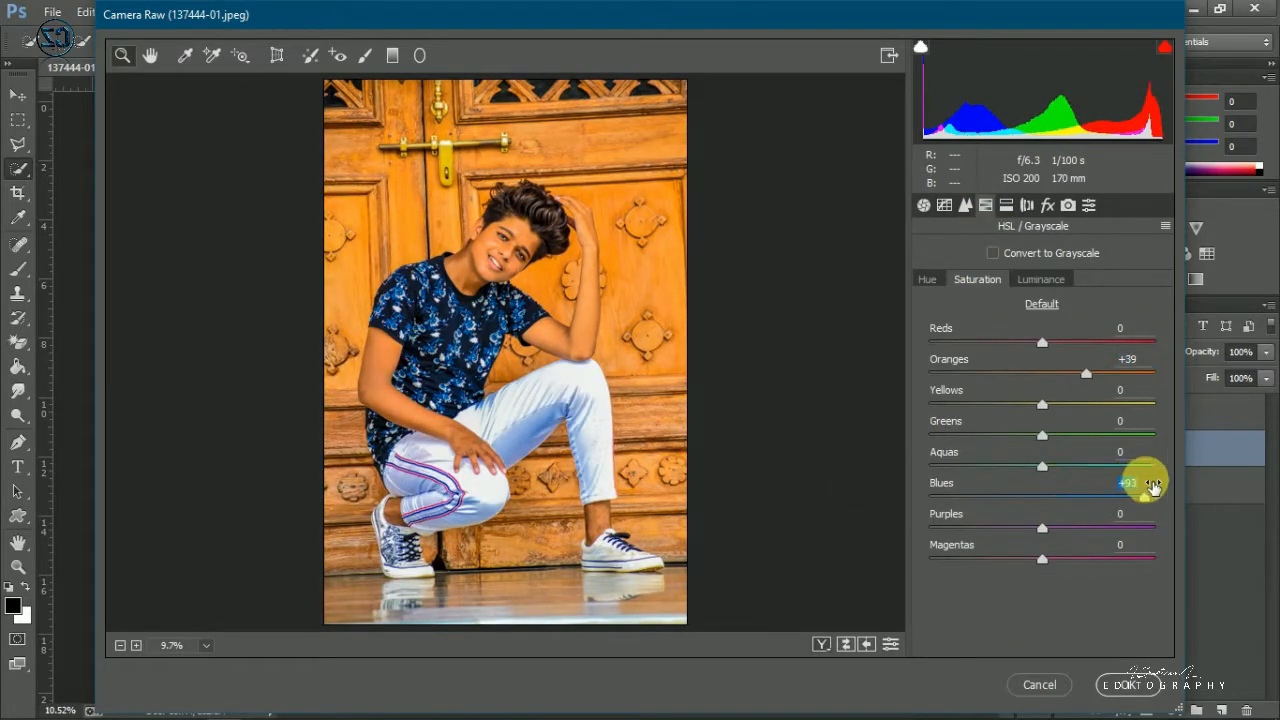
left_click_drag(1043, 466, 1186, 466)
Set the HSL hue of Yellows to -53 and Blues to -100, and apply the Camera Raw Filter
left_click(923, 281)
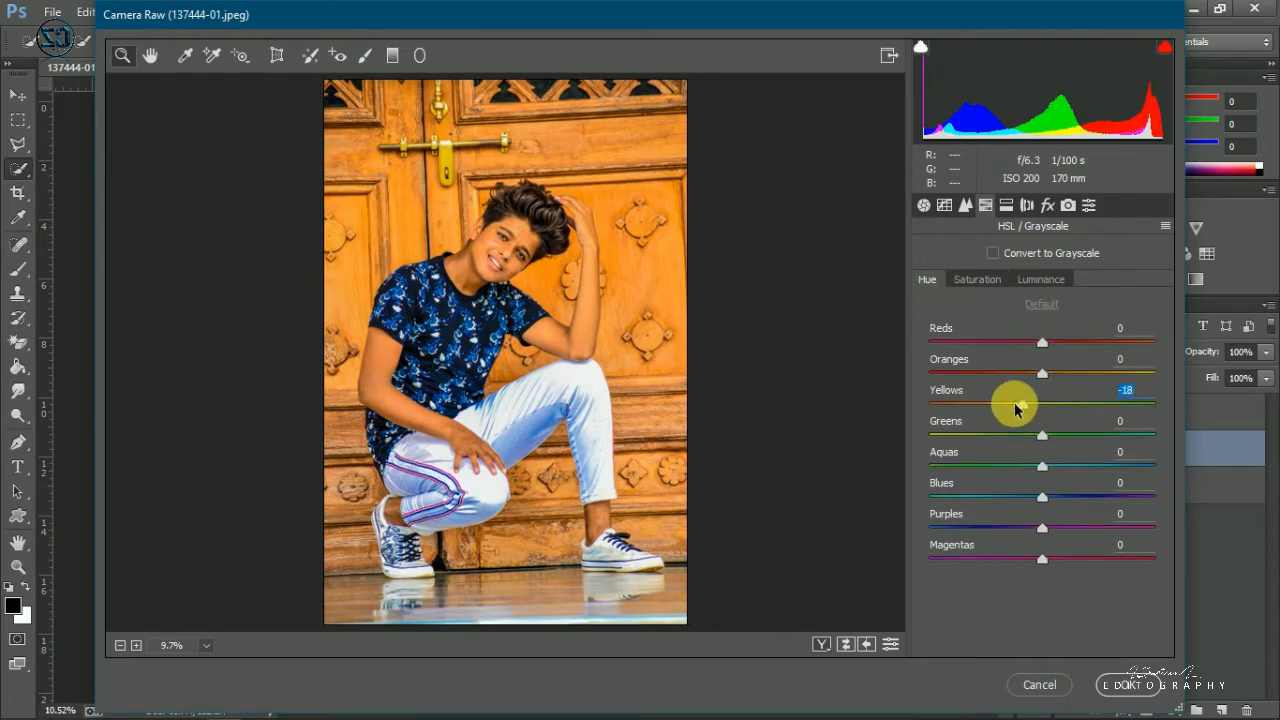
left_click_drag(1016, 408, 982, 404)
left_click_drag(1023, 497, 925, 503)
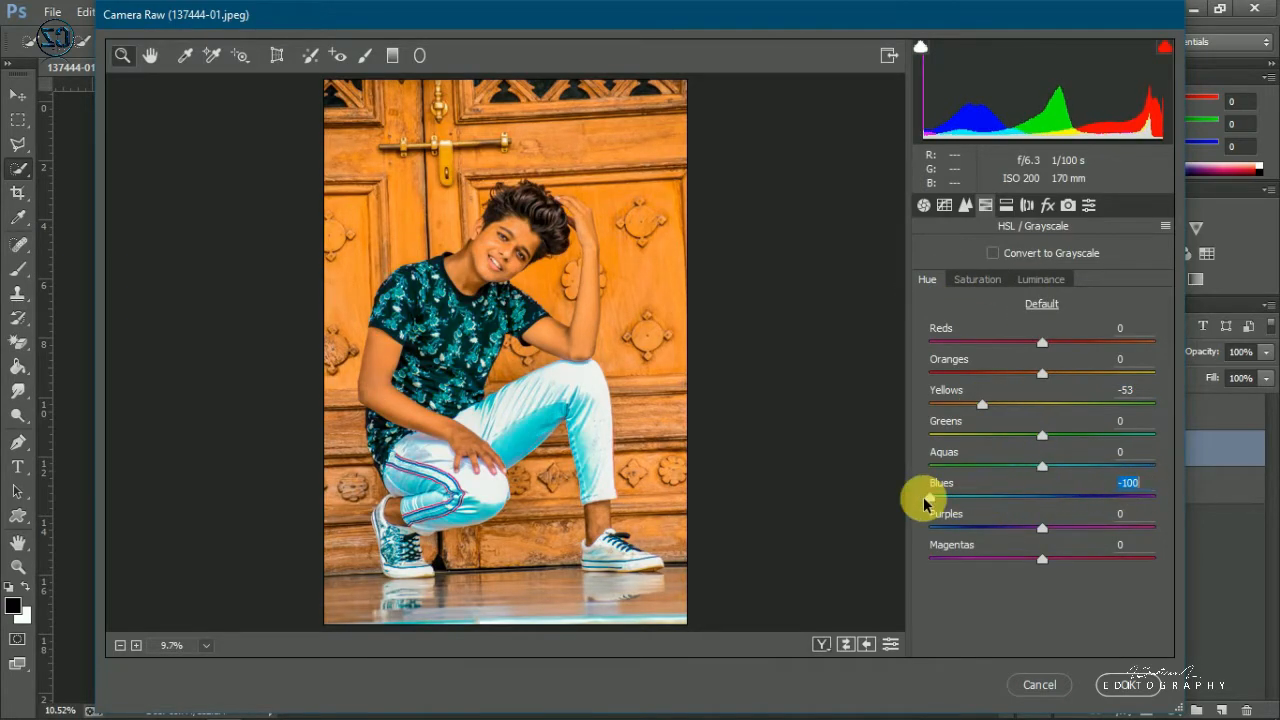
left_click(1118, 684)
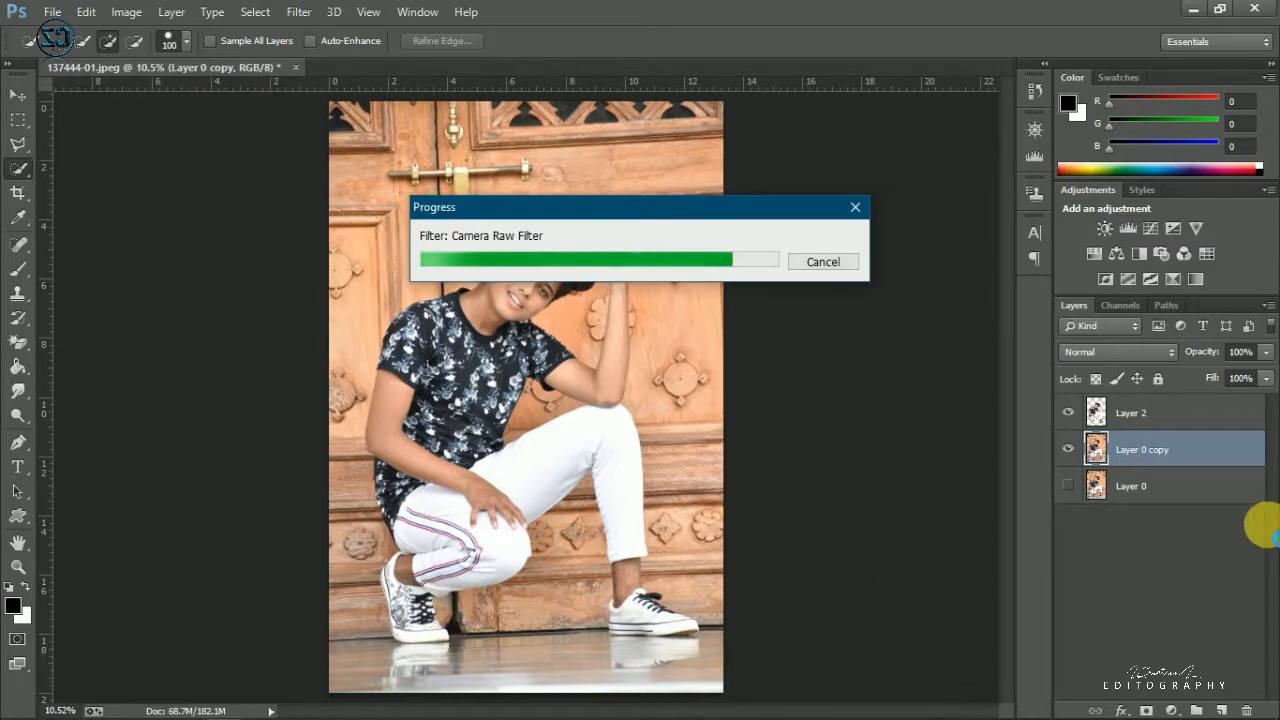
Open Layer 2 in the Camera Raw Filter; set Highlights -100, Shadows +27, Whites -100, Blacks -23, Clarity +82 and Vibrance +73
left_click(1122, 420)
left_click(255, 11)
mouse_move(299, 11)
left_click(340, 120)
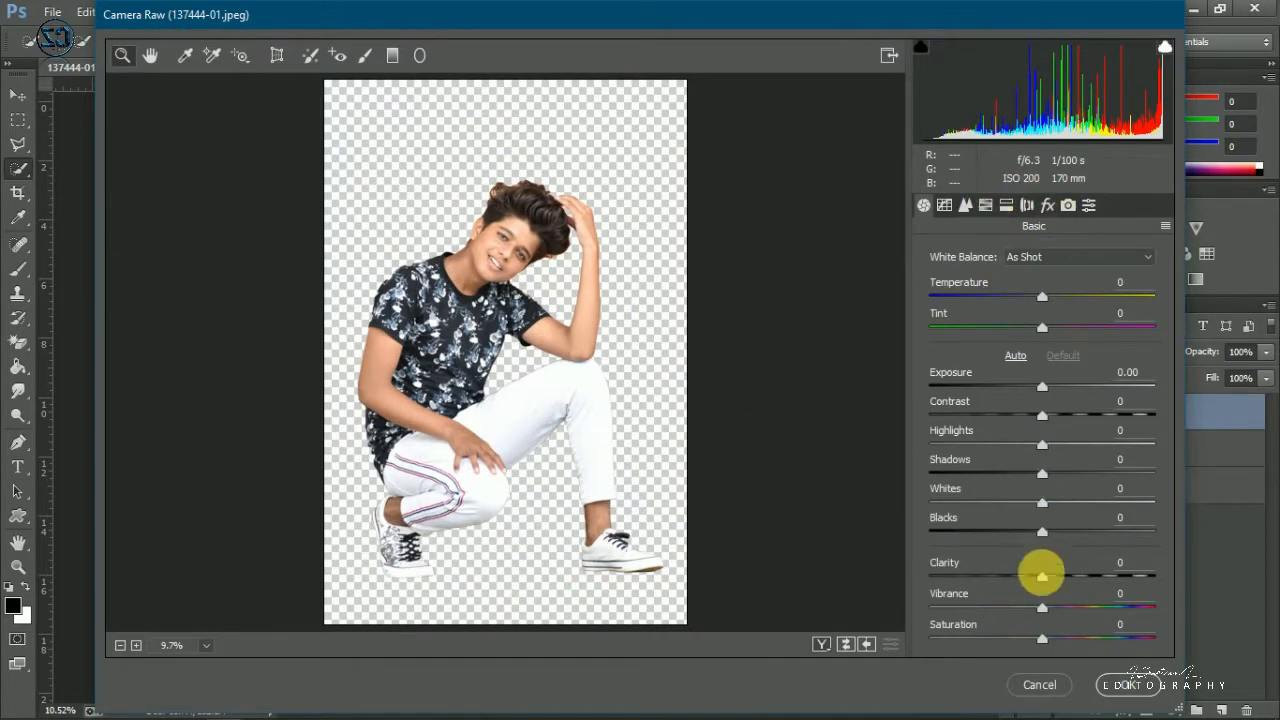
left_click_drag(1142, 578, 1134, 578)
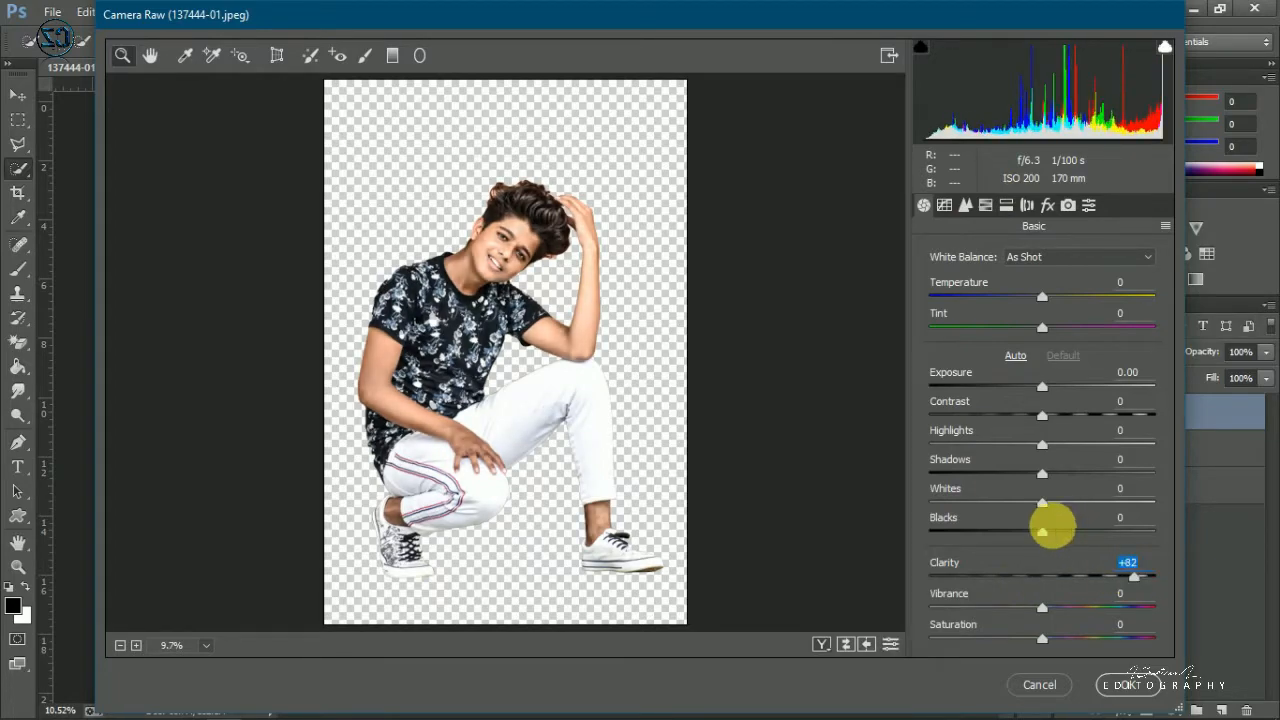
left_click_drag(1045, 530, 1015, 530)
left_click_drag(1040, 608, 1128, 609)
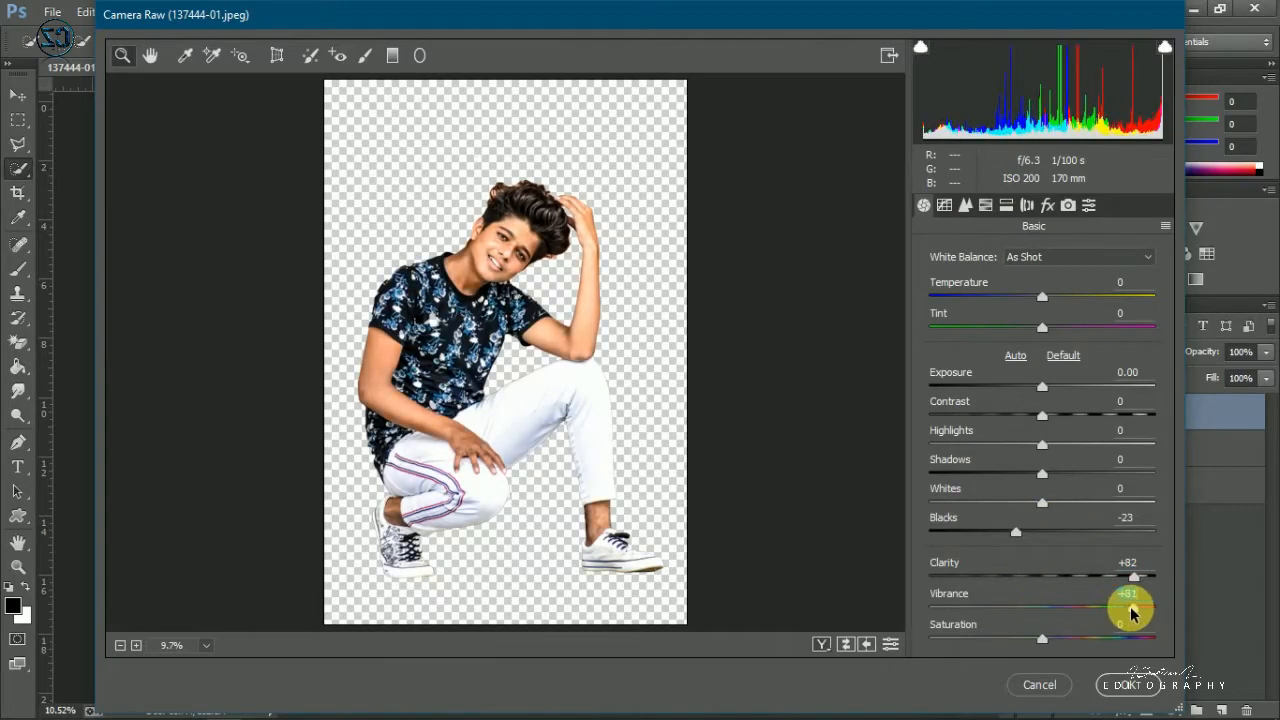
left_click_drag(1042, 502, 965, 507)
left_click_drag(1035, 473, 900, 443)
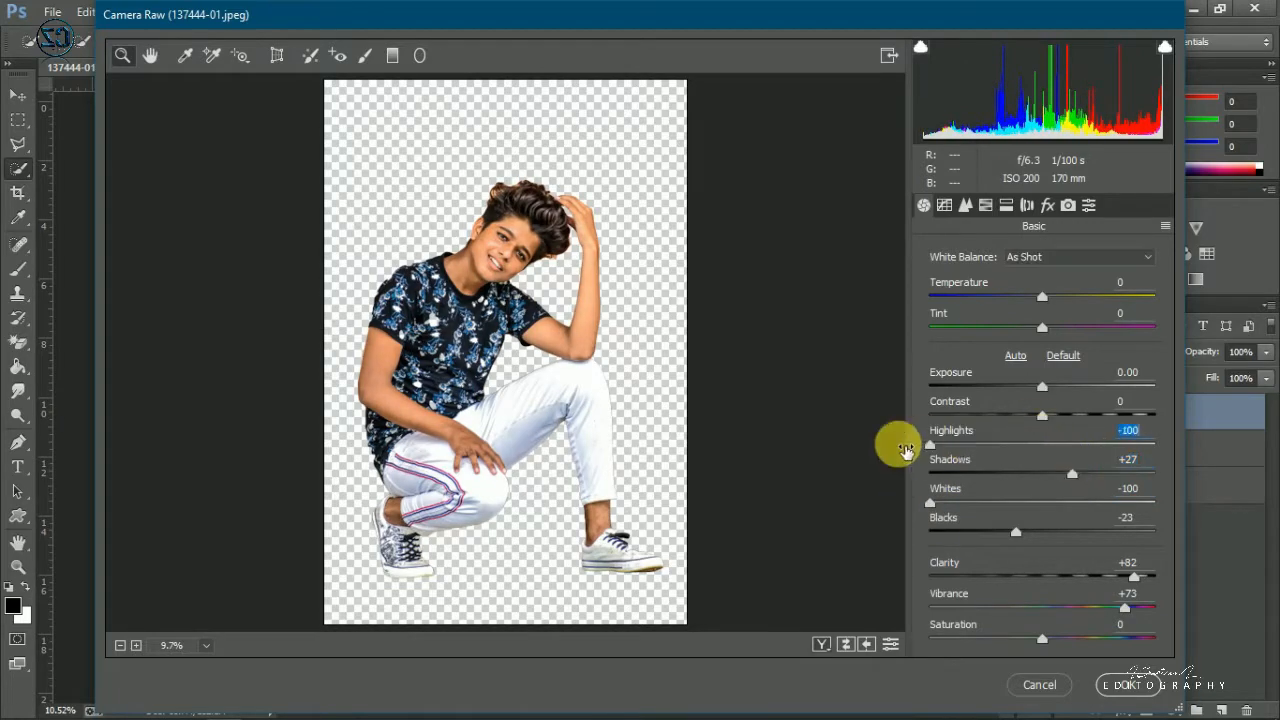
Set the HSL saturation of Oranges to -16, Aquas to +100 and Blues to +100
left_click(985, 205)
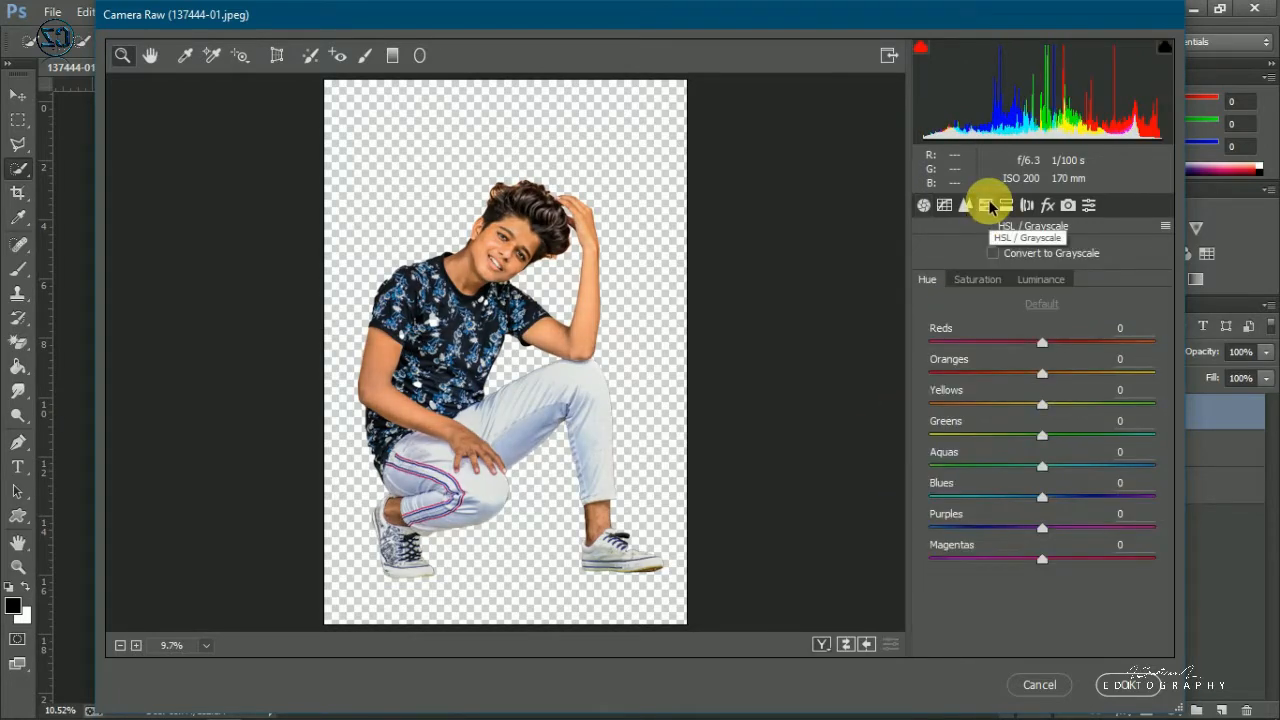
left_click(990, 280)
mouse_move(1042, 373)
left_mouse_down()
mouse_move(1094, 371)
mouse_move(1023, 376)
left_mouse_up()
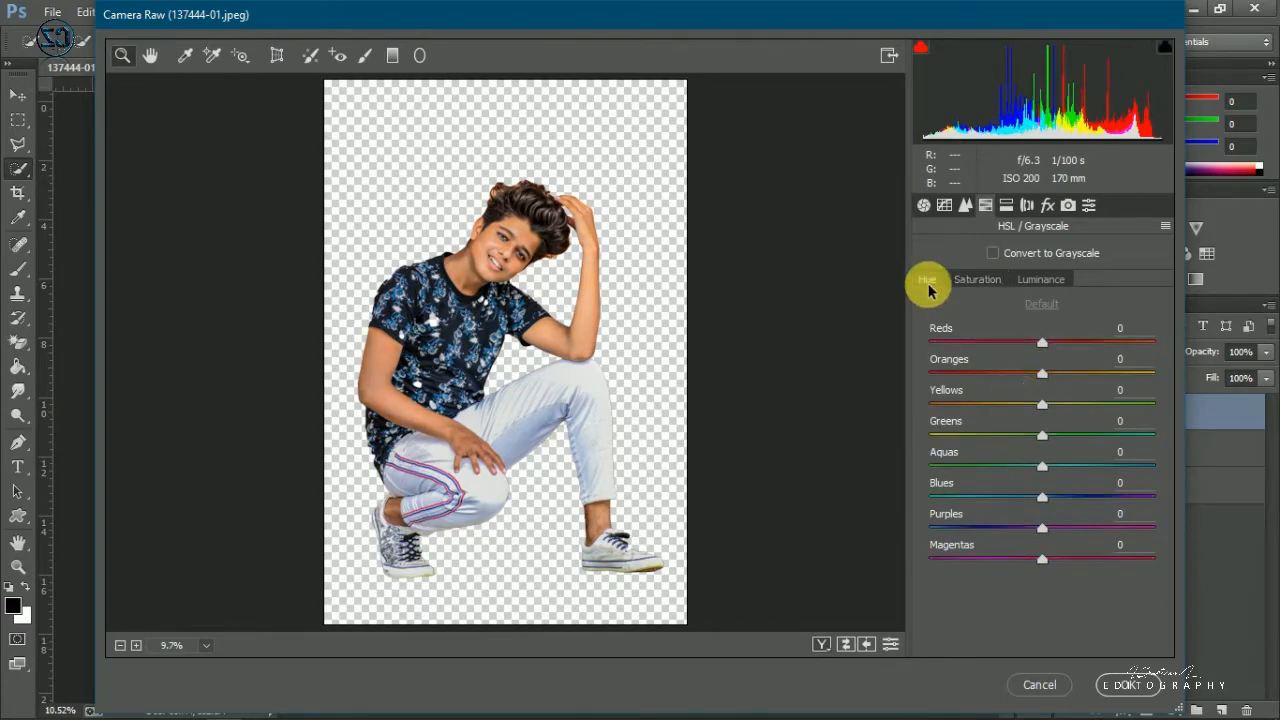
left_click_drag(1045, 495, 1254, 486)
left_click_drag(1080, 453, 1156, 450)
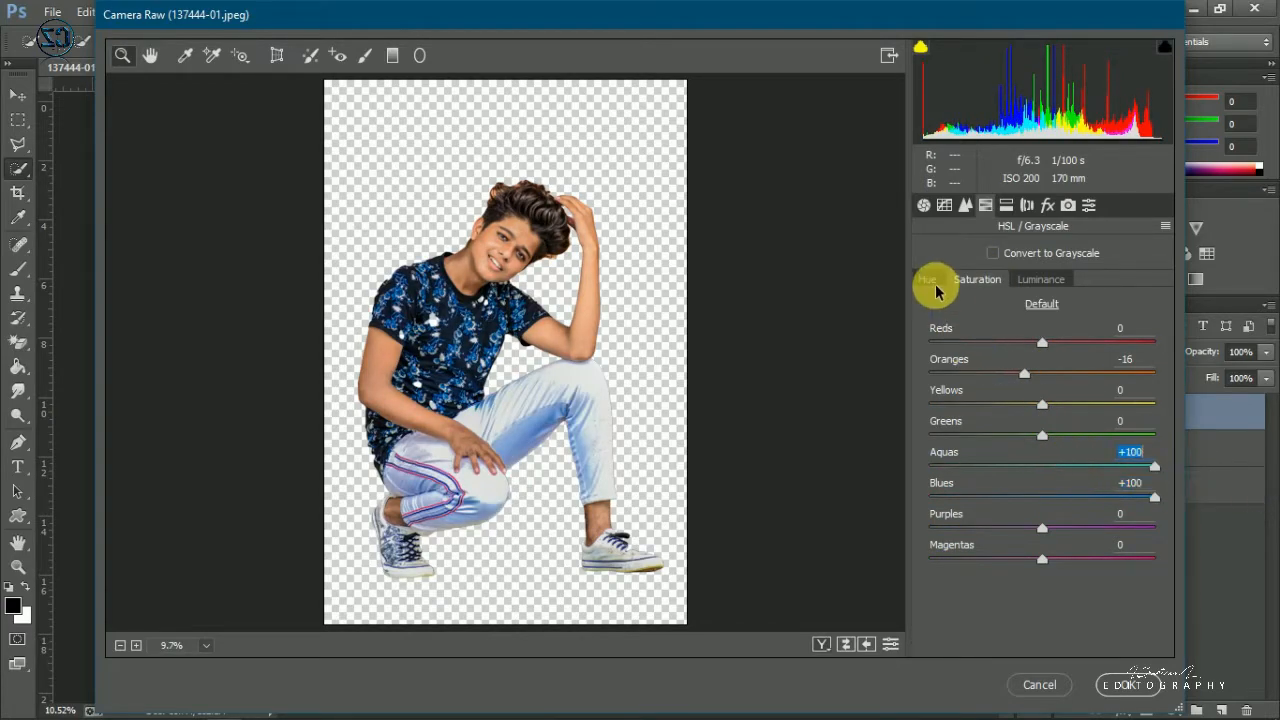
Set the HSL hue of Blues to -100 and Aquas to +85, and apply the Camera Raw Filter to the man
left_click(928, 280)
left_click_drag(1042, 496, 922, 494)
left_click_drag(1040, 466, 1176, 470)
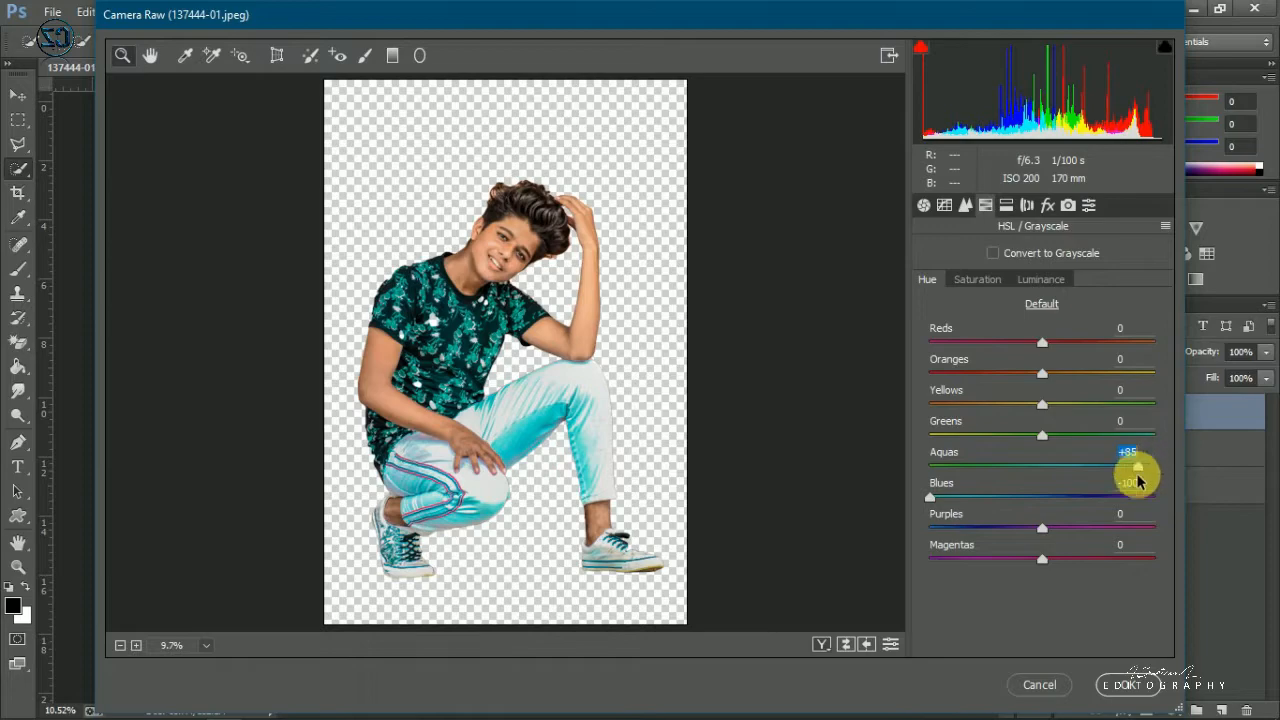
left_click(1128, 684)
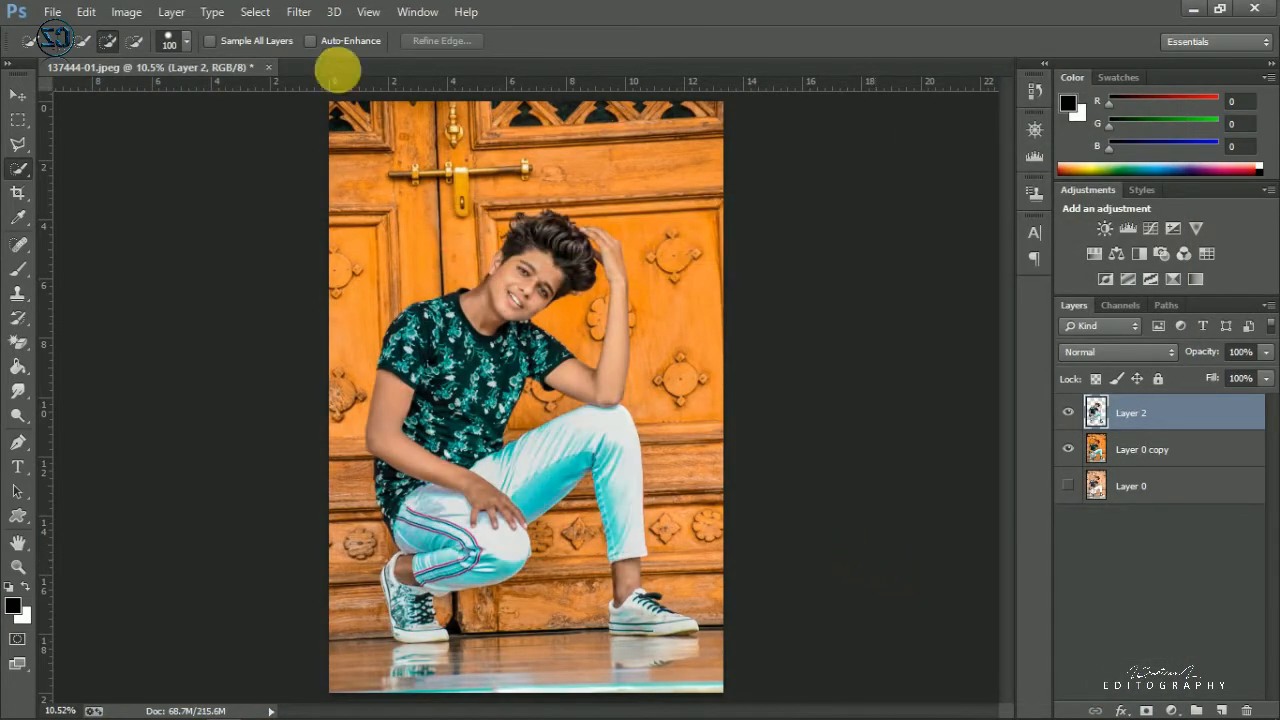
Reopen Layer 2 in the Camera Raw Filter, lower the post-crop vignetting amount to darken the edges, and apply it
left_click(299, 12)
left_click(357, 114)
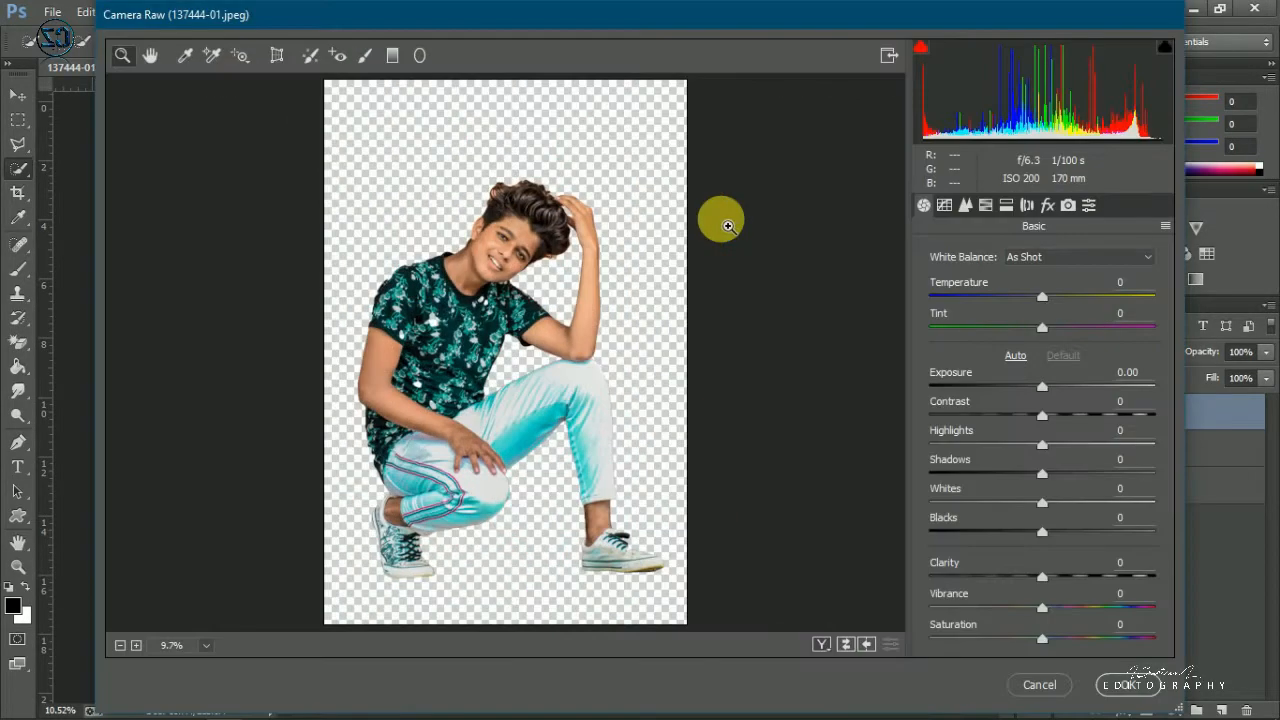
left_click(1047, 205)
left_click_drag(1042, 512, 1007, 520)
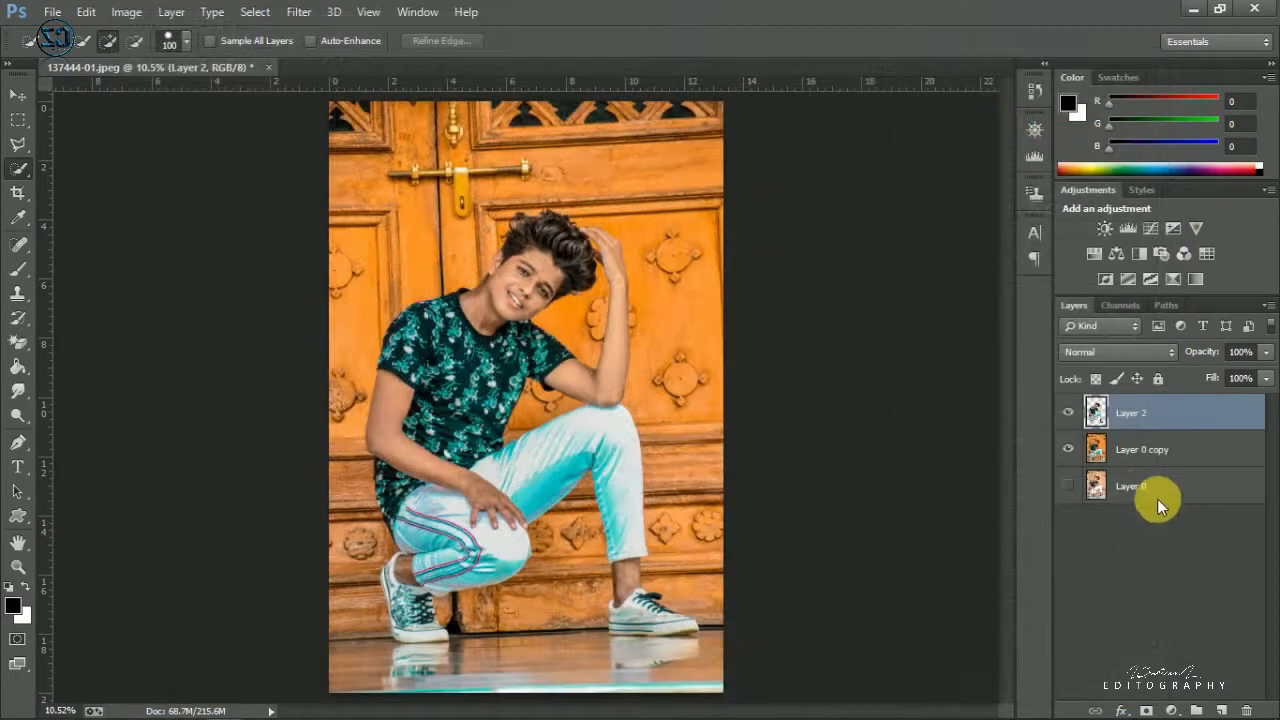
Open Layer 0 copy in the Camera Raw Filter, lower the post-crop vignetting amount to darken the background's edges, and apply it
left_click(1140, 449)
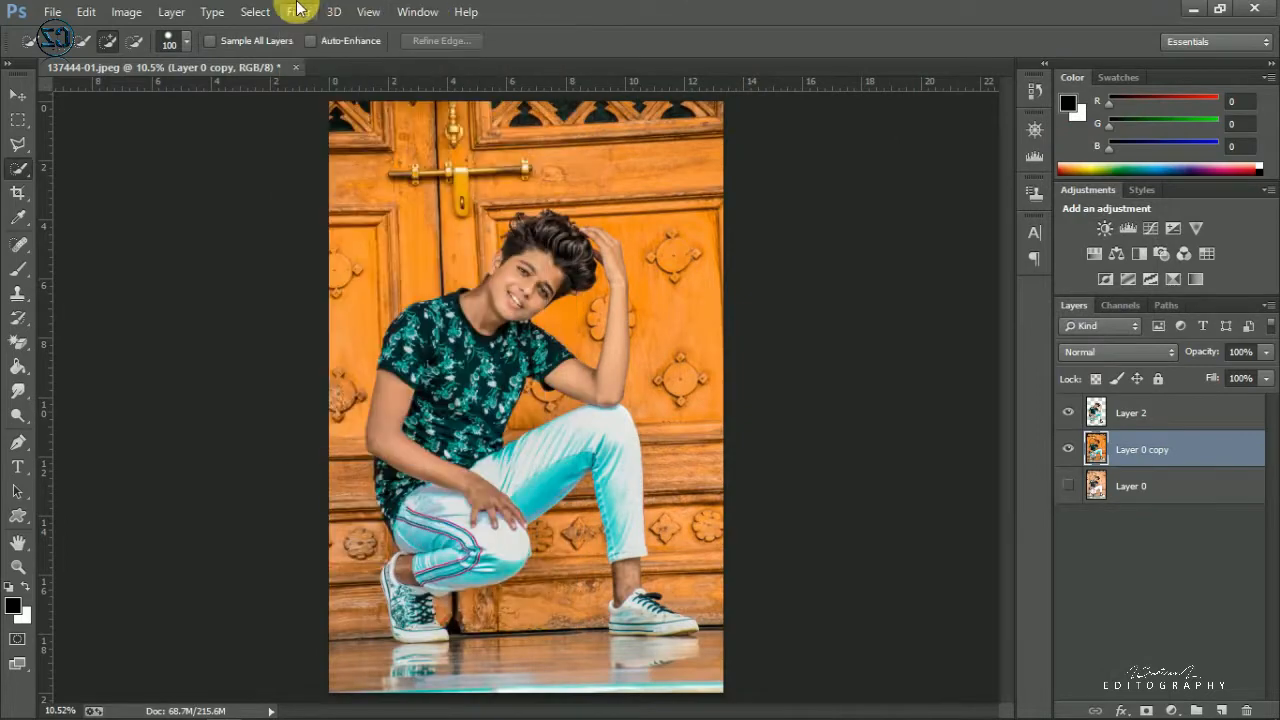
left_click(299, 12)
left_click(346, 138)
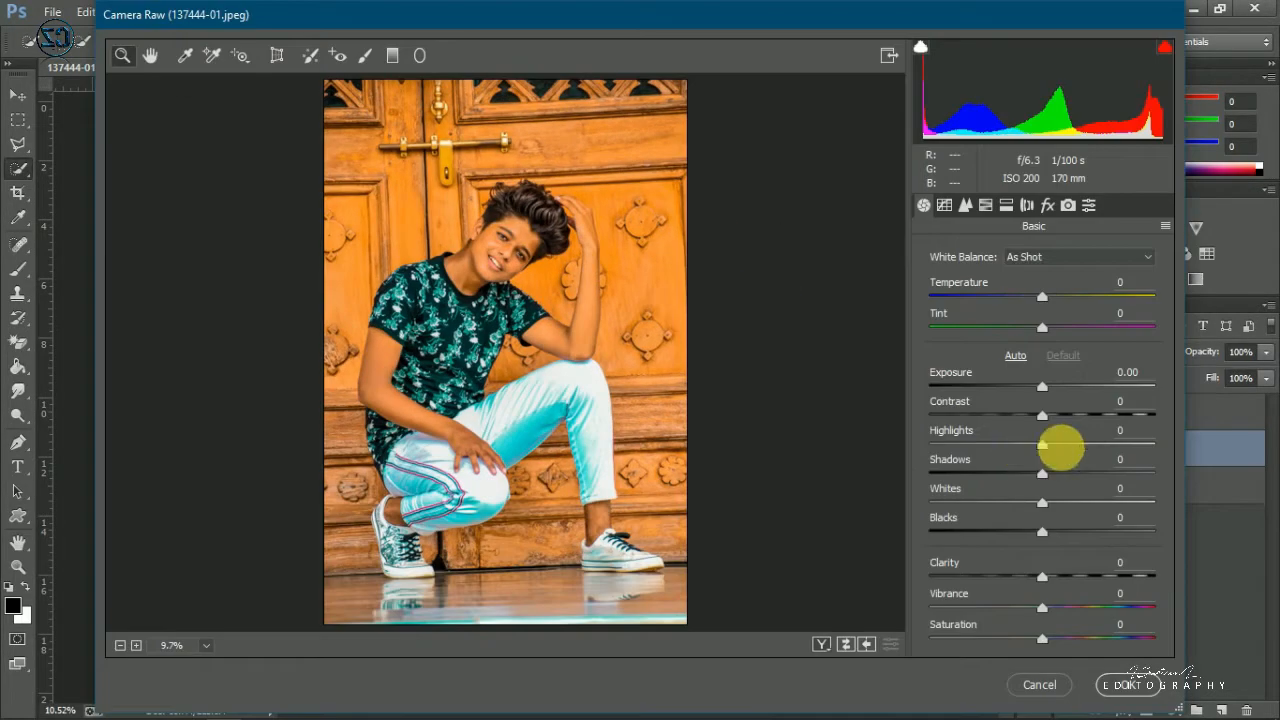
left_click(1047, 205)
left_click_drag(1042, 512, 1006, 518)
left_click(1140, 684)
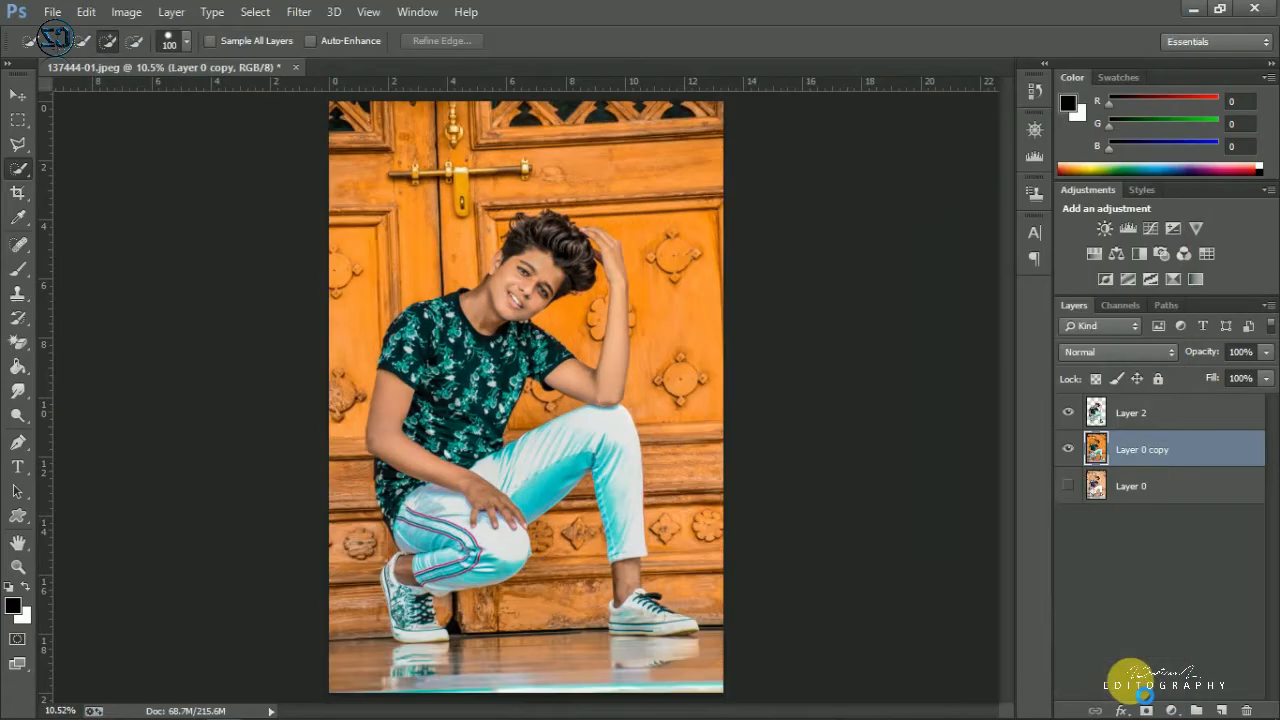
Open Layer 2 in the SkinFiner filter, set the smoothing Amount to 100 and compare the face before and after
left_click(1130, 412)
left_click(299, 11)
mouse_move(480, 423)
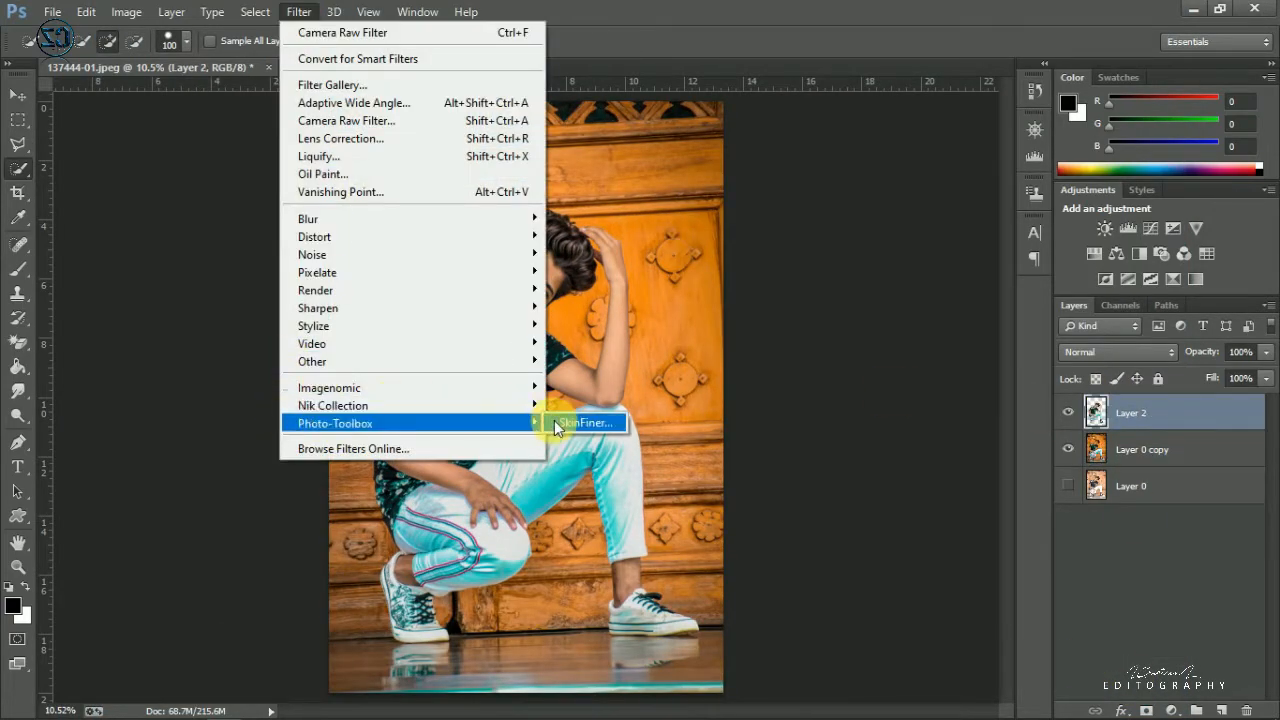
left_click(560, 423)
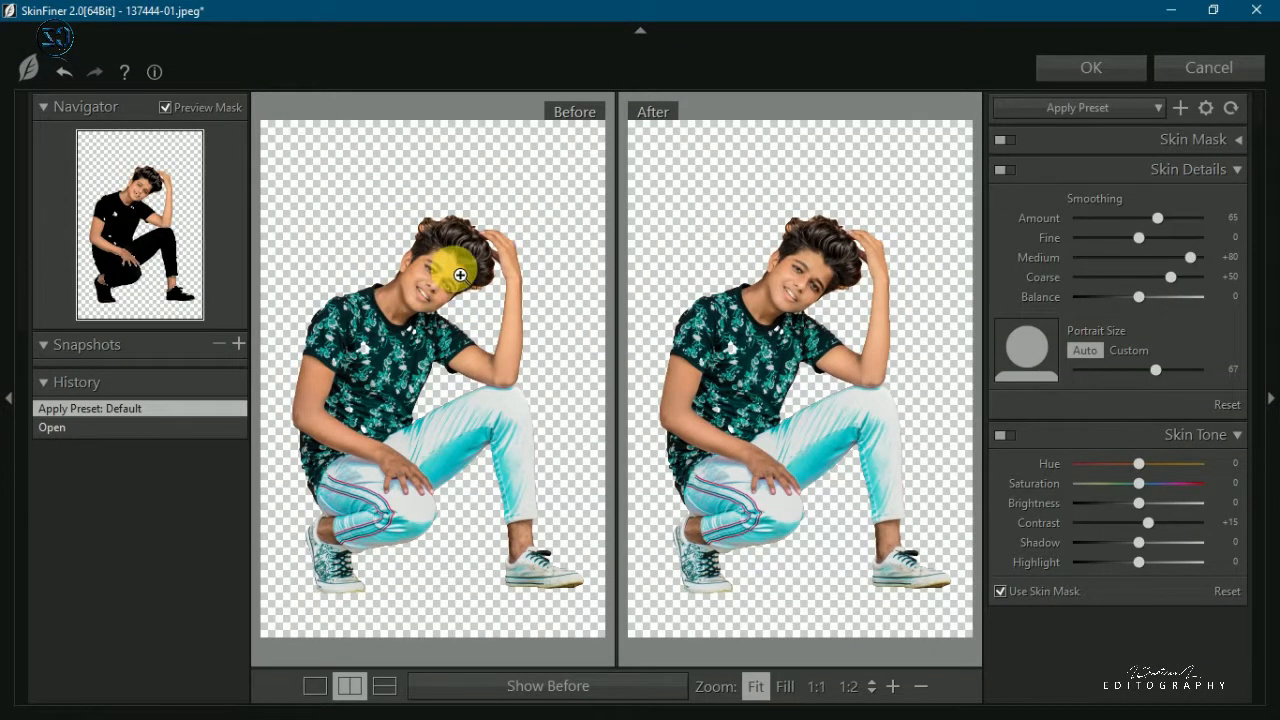
left_click(811, 258)
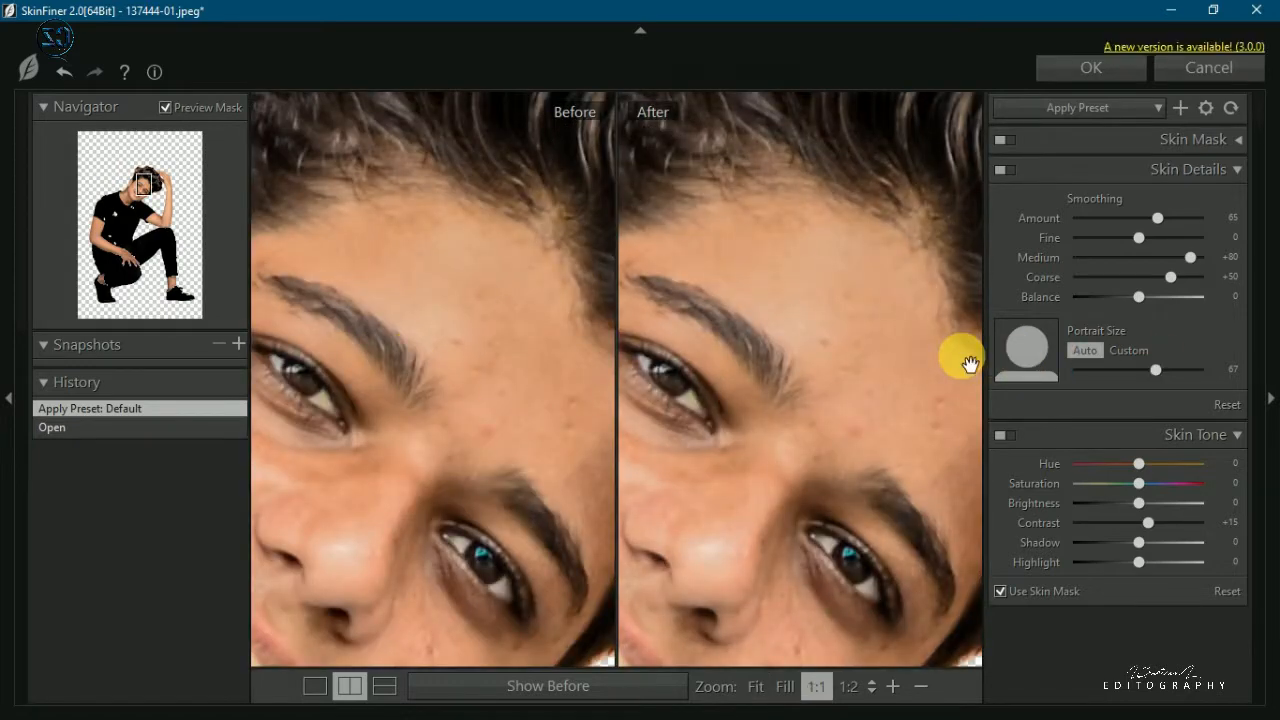
left_click_drag(1157, 217, 1272, 225)
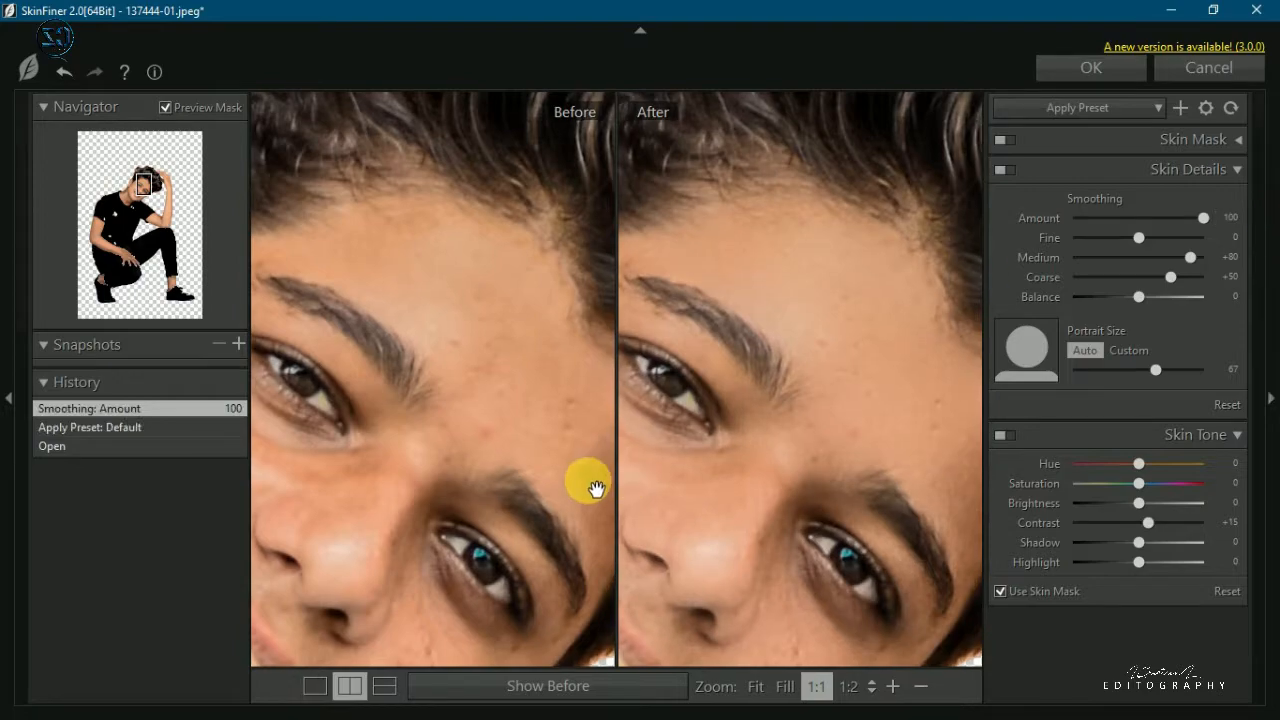
left_click(805, 438)
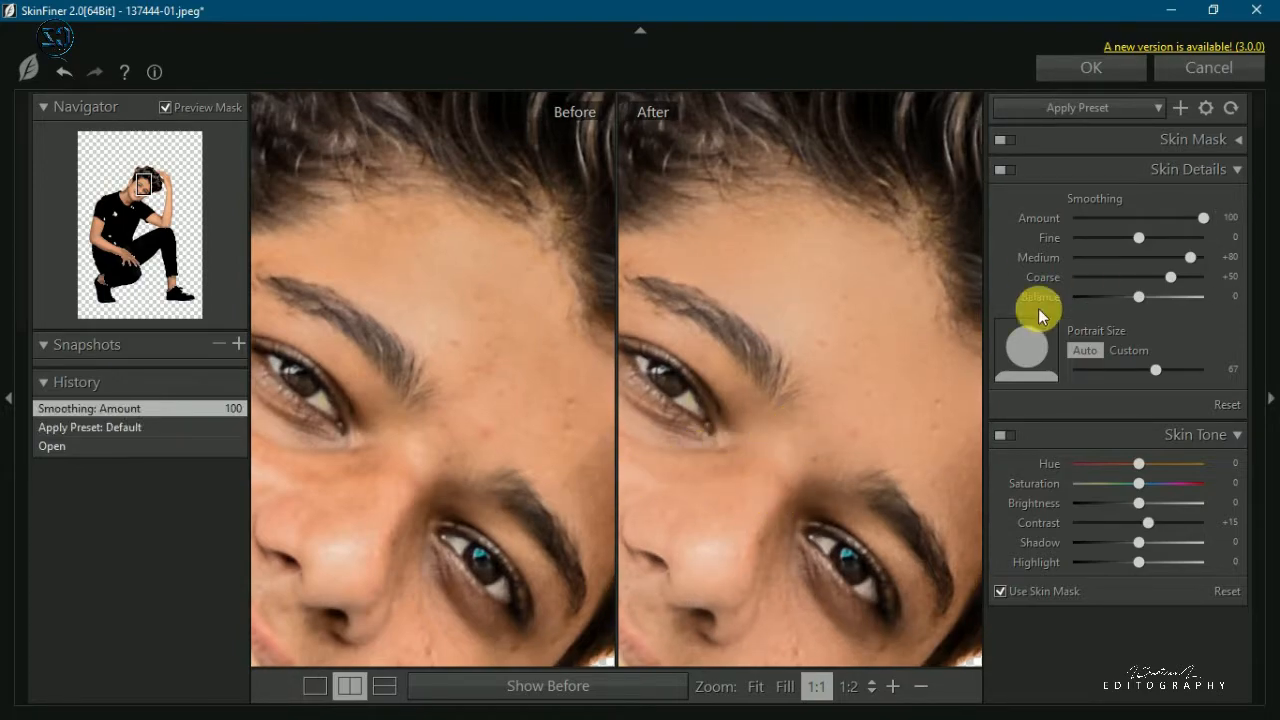
Set the Skin Tone Brightness to +41 and apply the SkinFiner filter to Layer 2
left_click(785, 686)
left_click_drag(1160, 516, 1164, 504)
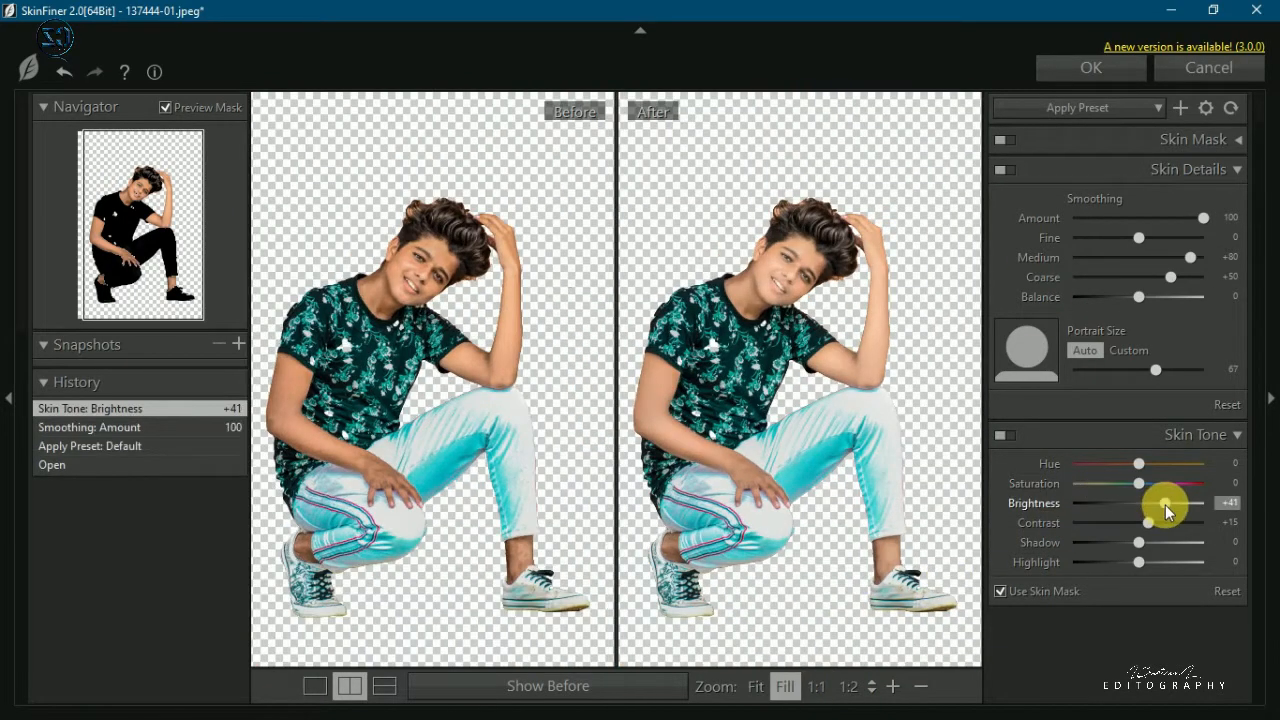
left_click(1112, 69)
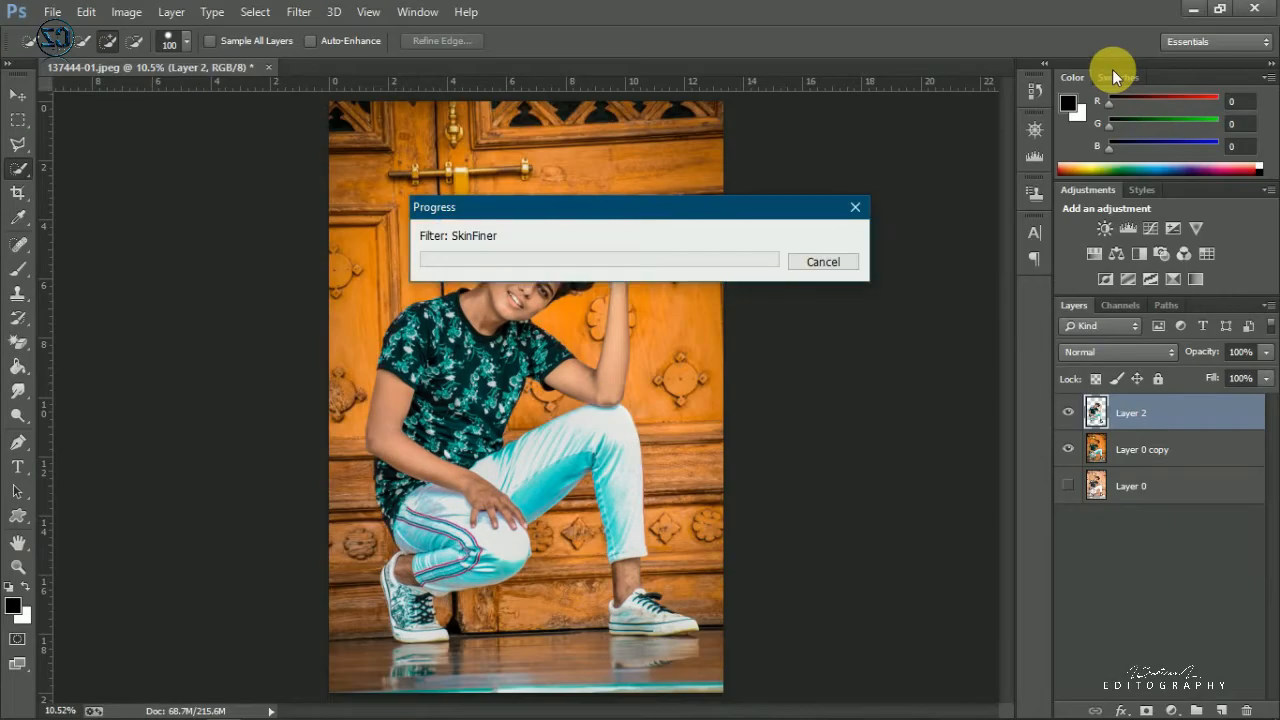